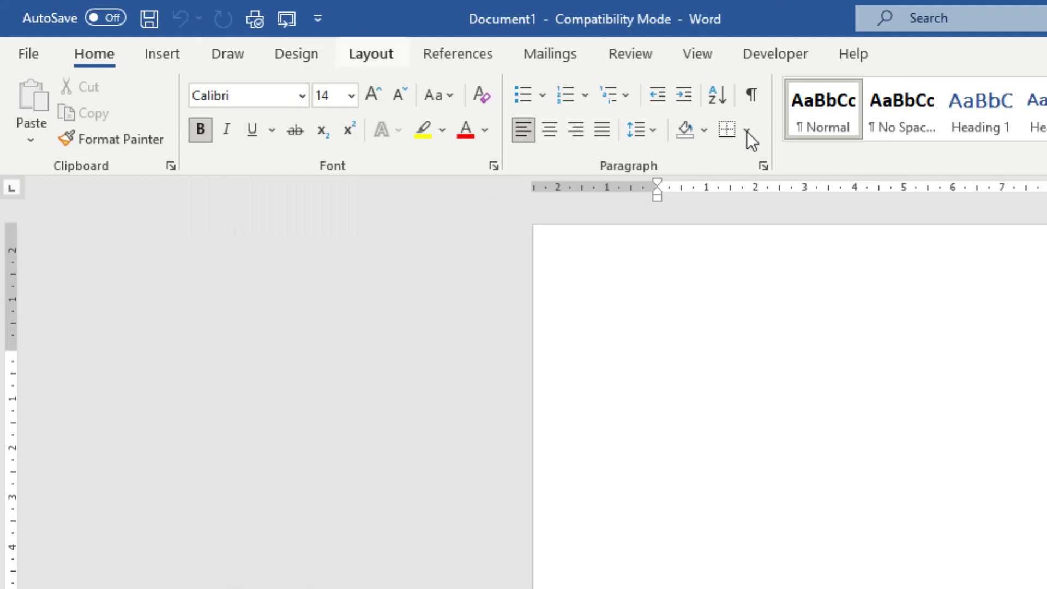
- Switch to the Layout tab to reach the page setup options
key("alt+p")
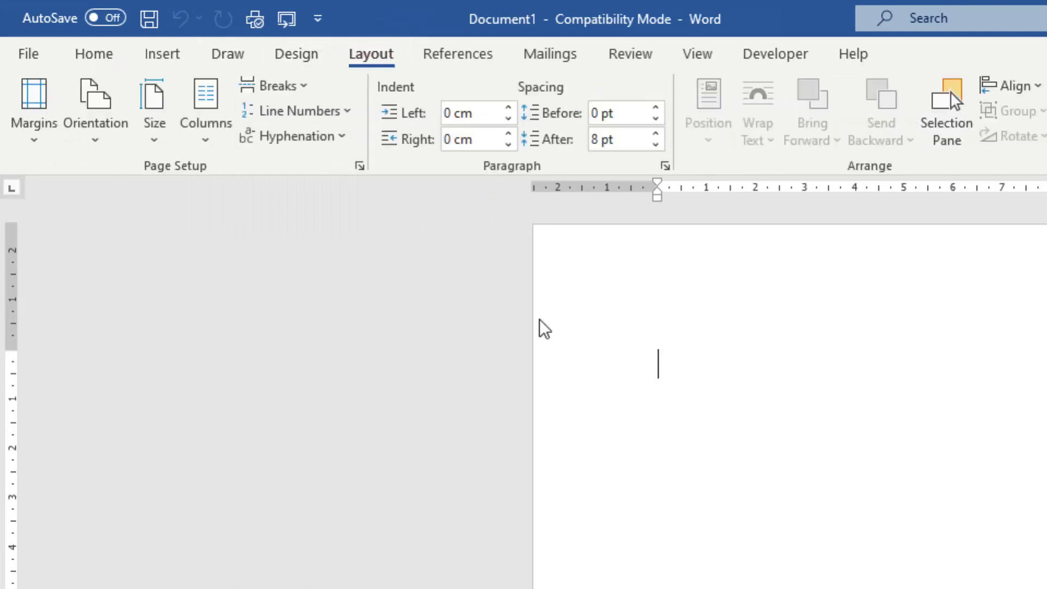
- In Page Setup, set the paper size to 23 cm wide by 11 cm high
key("Tab")
key("Return")
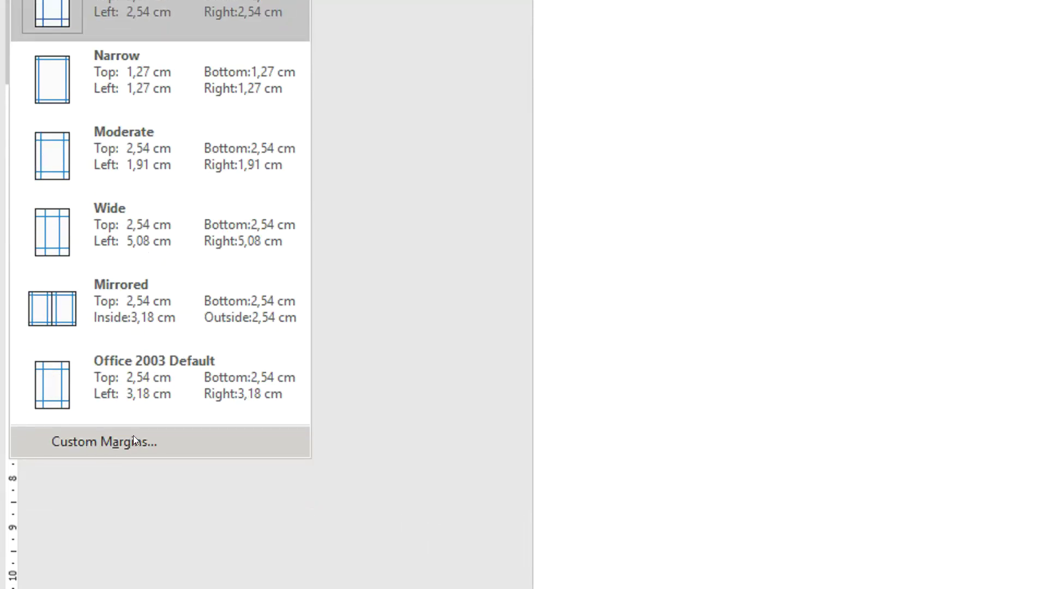
left_click(145, 436)
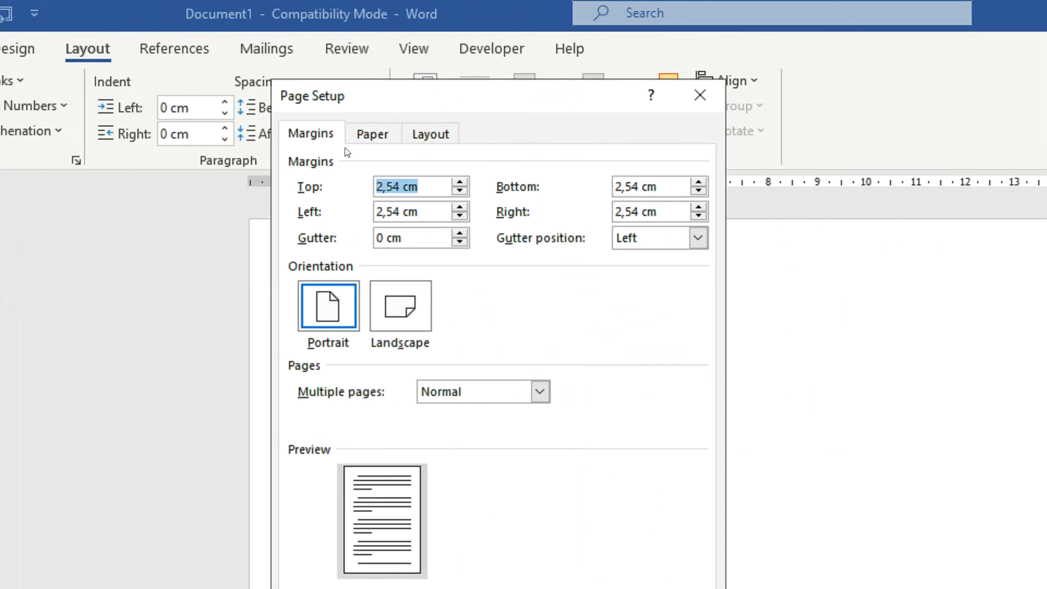
left_click(370, 143)
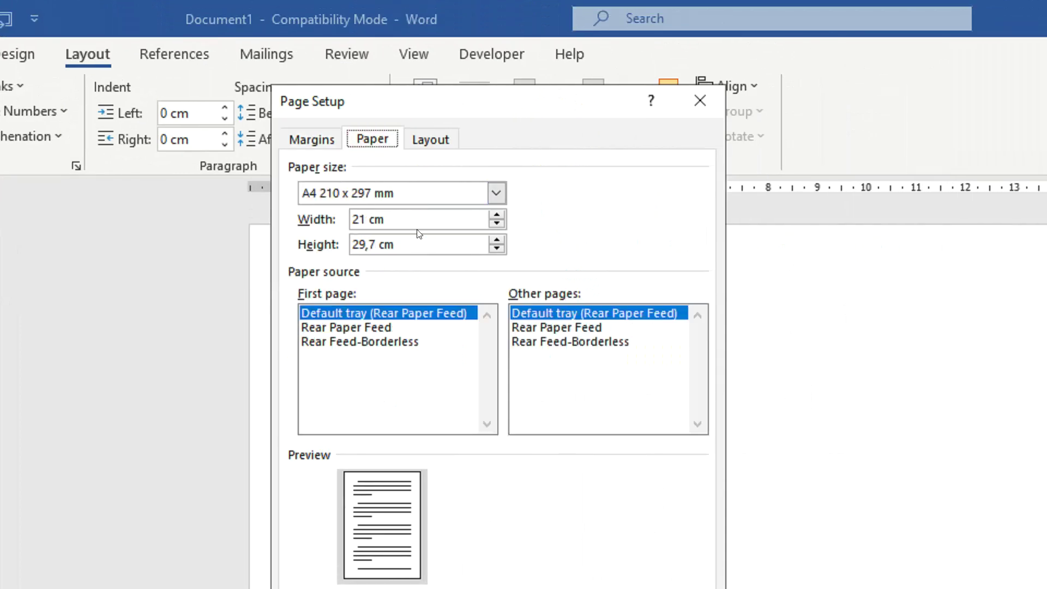
left_click_drag(363, 221, 351, 220)
type("23")
left_click_drag(378, 244, 325, 244)
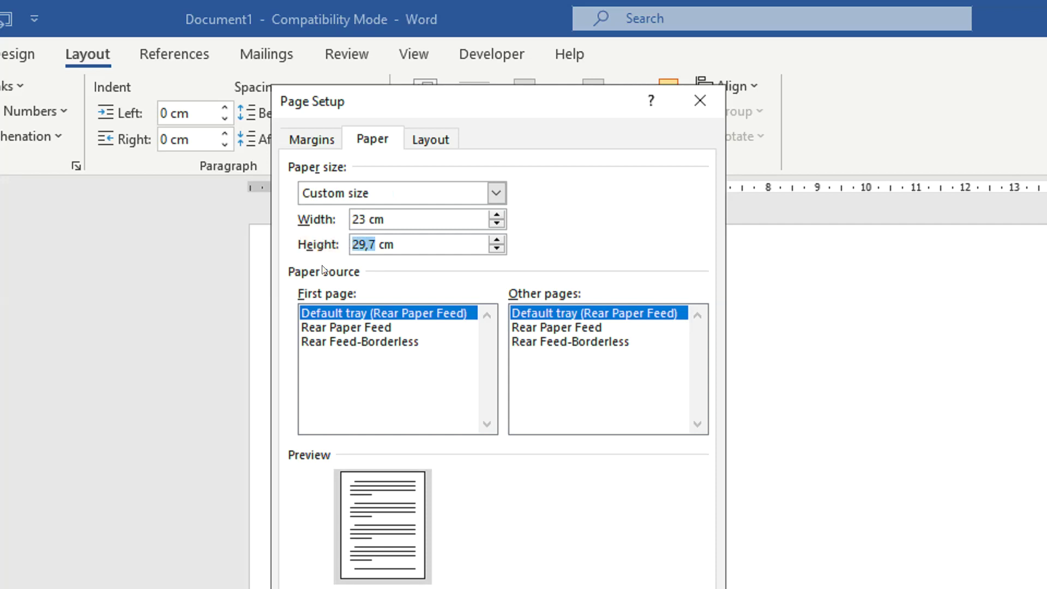
type("11")
- Set all four margins to 1 cm and apply, letting Word fix out-of-range margins
left_click(326, 140)
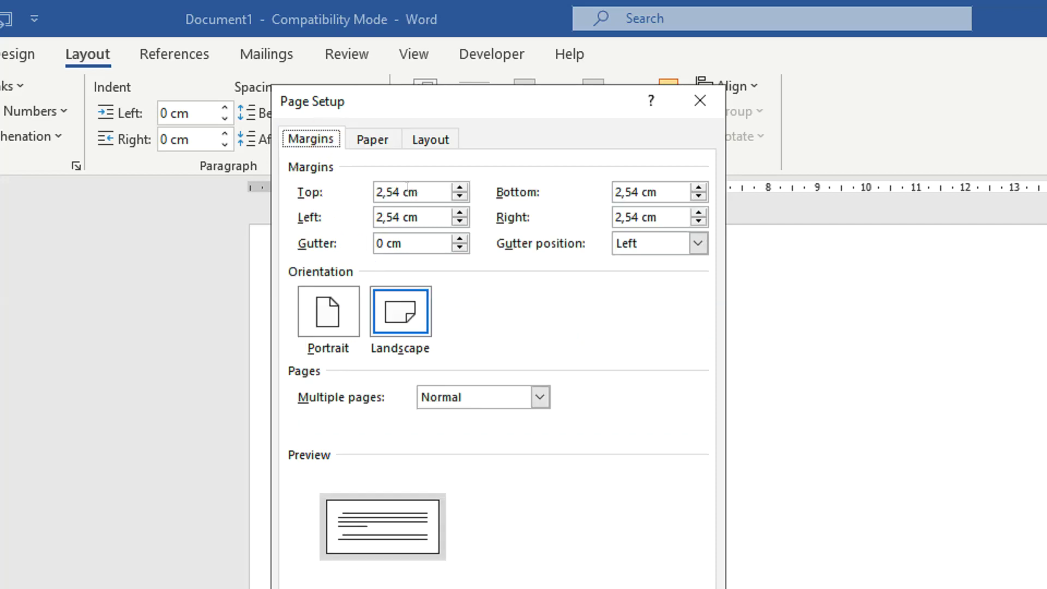
left_click_drag(398, 188, 341, 192)
type("1")
left_click_drag(405, 218, 339, 221)
type("1")
left_click_drag(642, 192, 582, 188)
type("1")
left_click_drag(643, 217, 616, 218)
type("1")
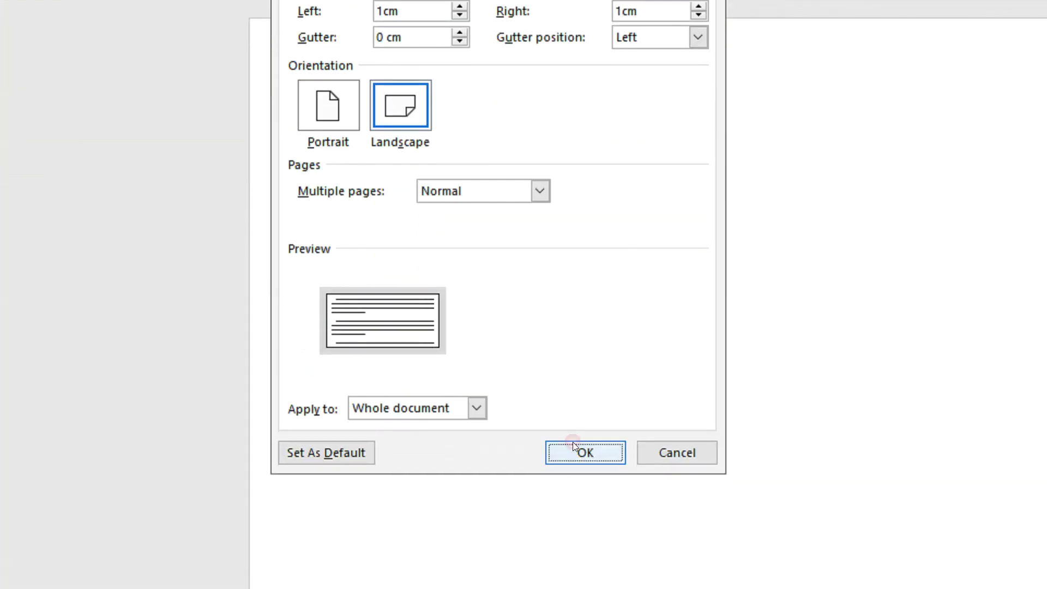
left_click(573, 446)
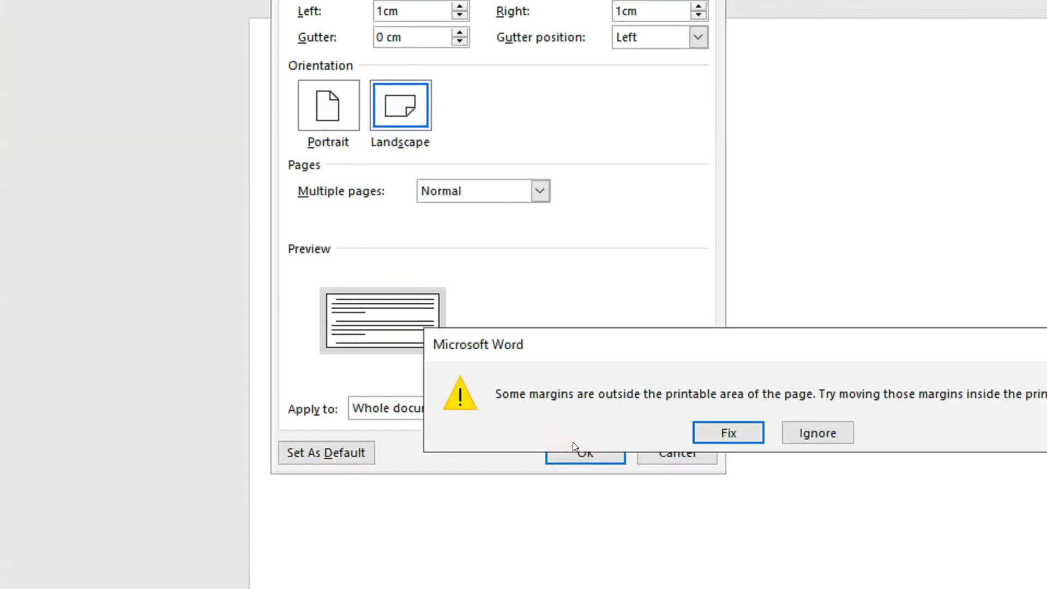
left_click(730, 383)
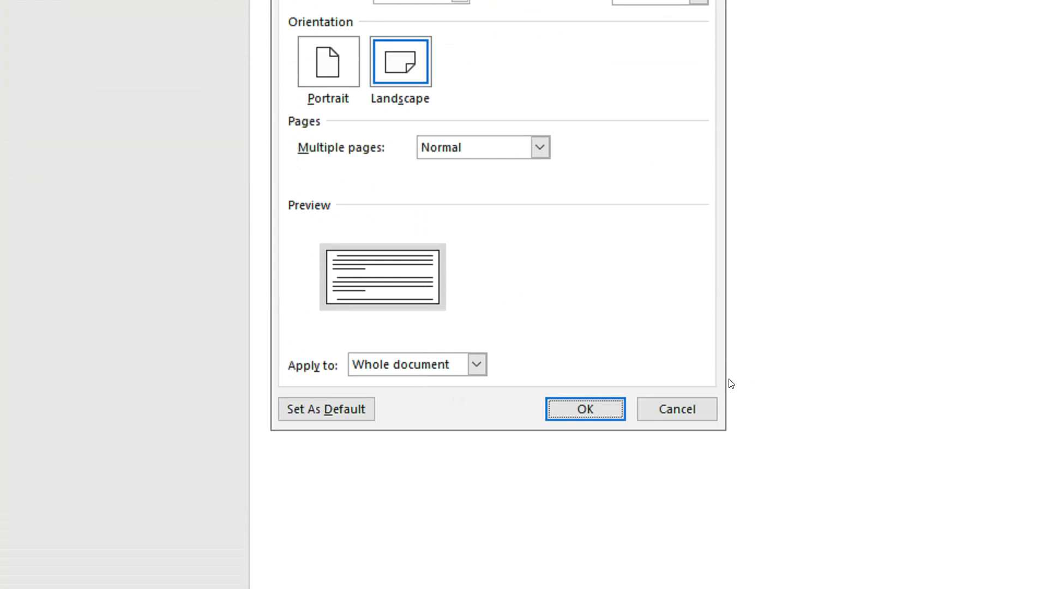
left_click(588, 403)
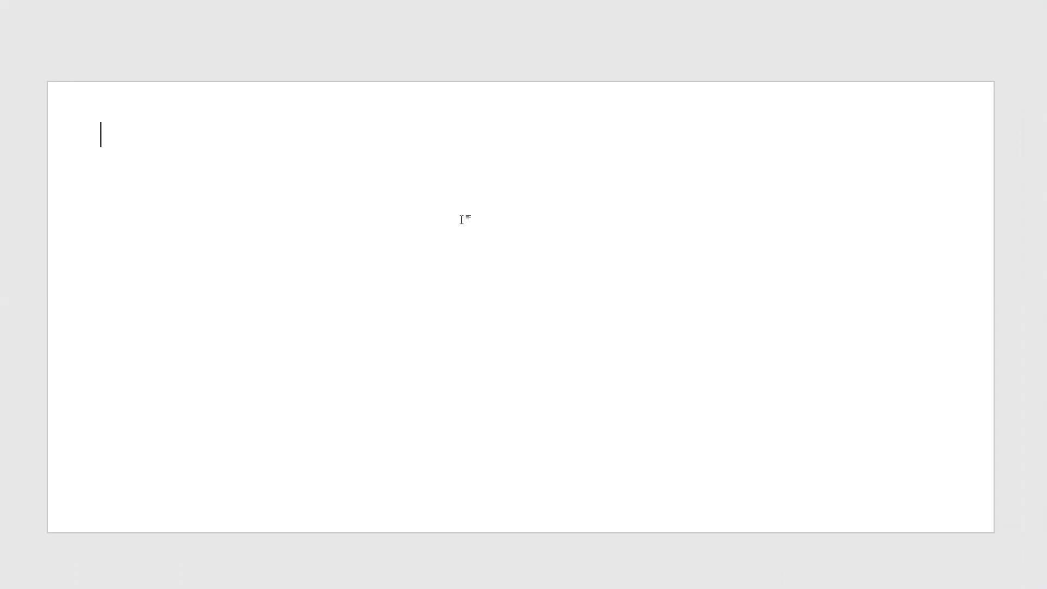
- Type the PEMERINTAH line with dotted leaders, then KABUPATEN on the next line
type("pemer")
key("BackSpace")
key("BackSpace")
key("BackSpace")
key("BackSpace")
type("PEMERN")
key("BackSpace")
type("IN")
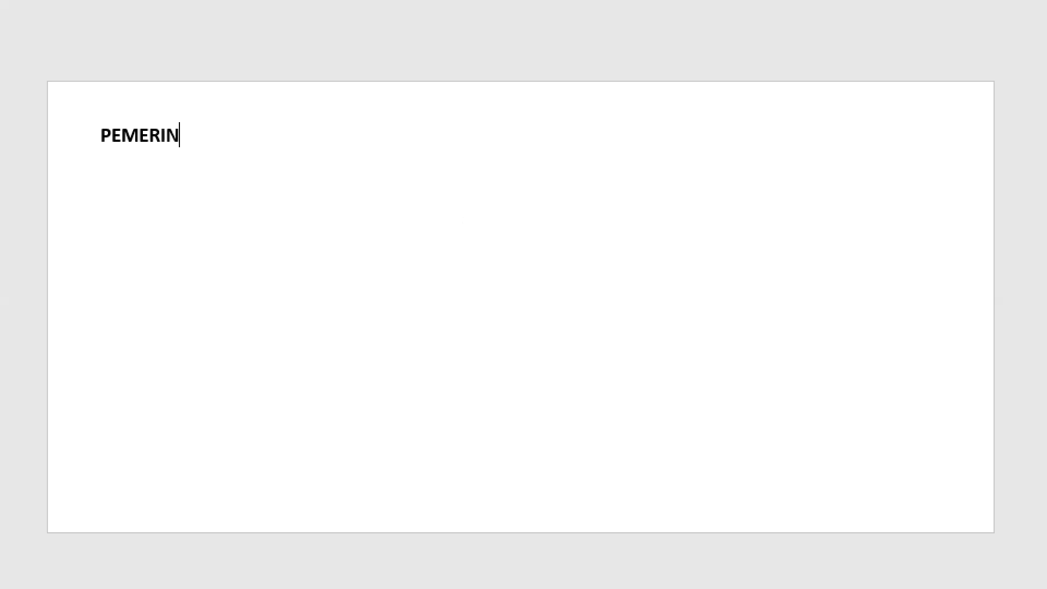
type("TAH……………………………………………")
type("..................................................")
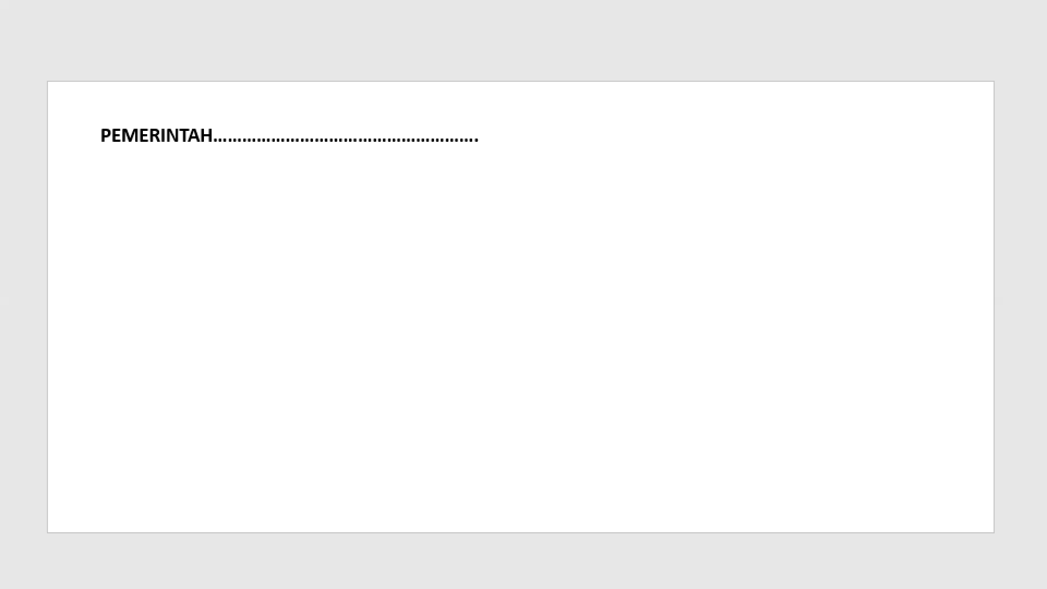
key("Return")
type("KABUPATEN")
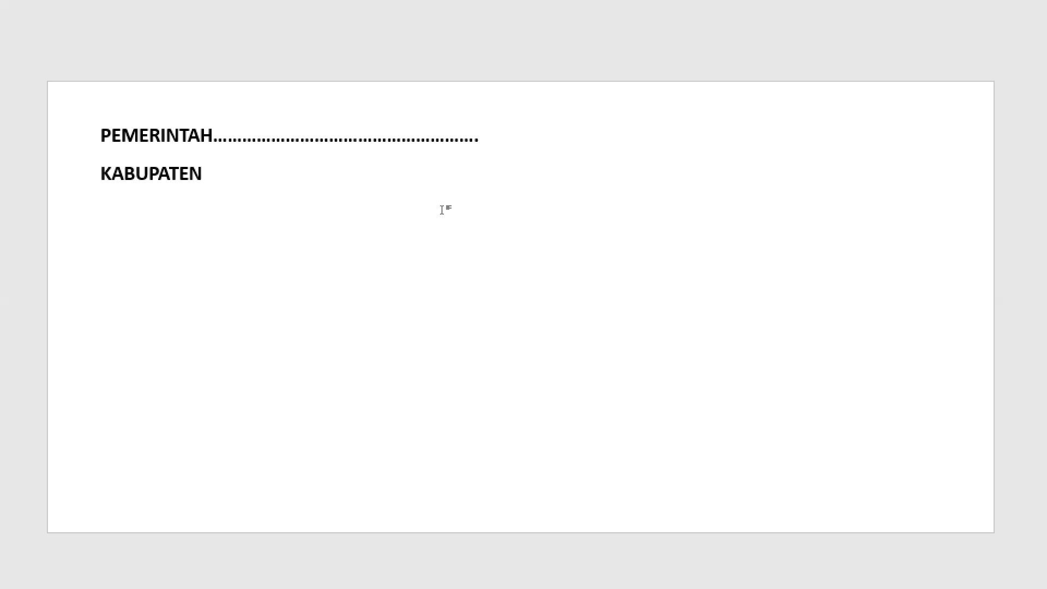
- Insert a dotted DINAS line below PEMERINTAH and add dots after KABUPATEN
left_click(492, 146)
key("Return")
type("DINAS........................")
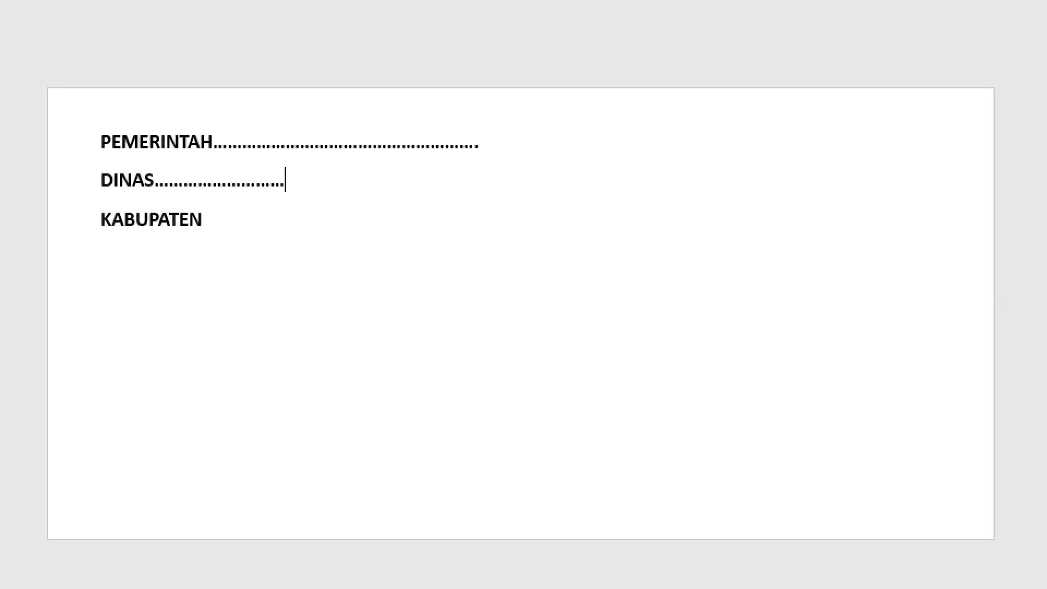
left_click(263, 215)
type(".......................")
key("ctrl+a")
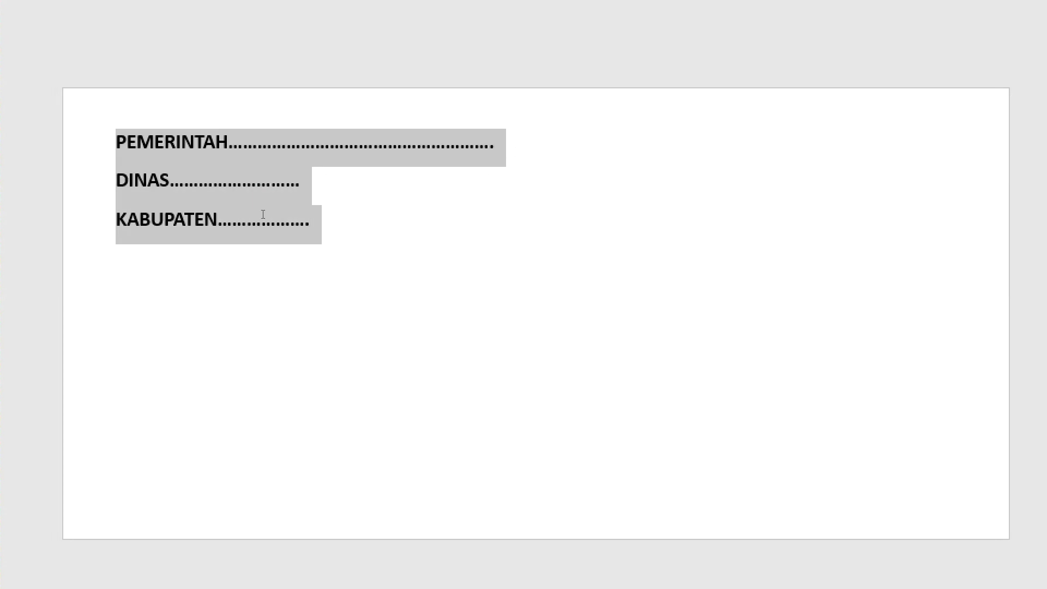
- Centre the header lines with 1.0 line spacing and 0 pt spacing after, then add a line below
key("ctrl+e")
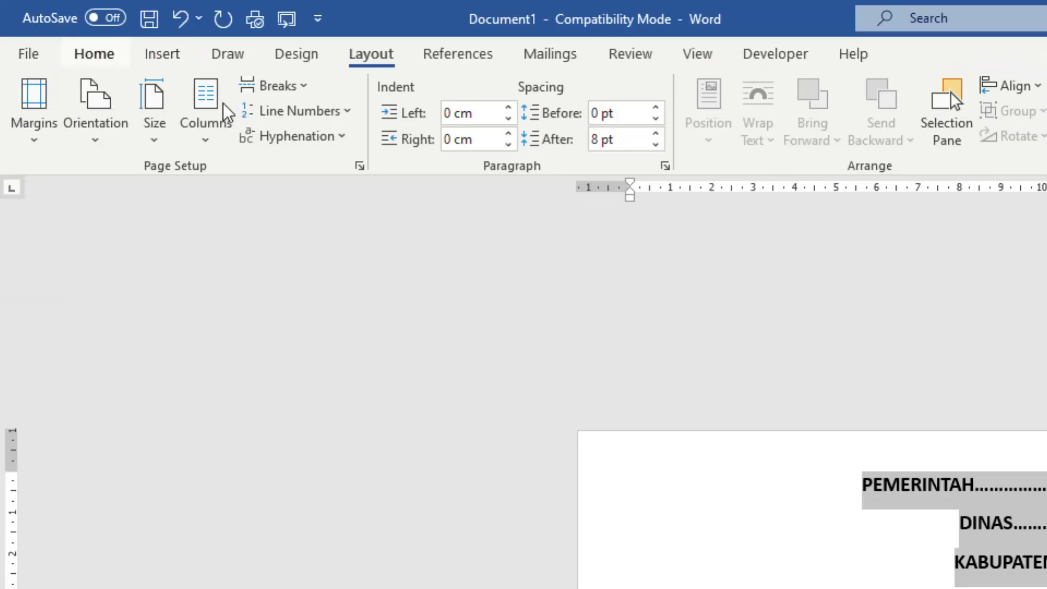
left_click(94, 53)
left_click(638, 129)
left_click(671, 159)
left_click(638, 130)
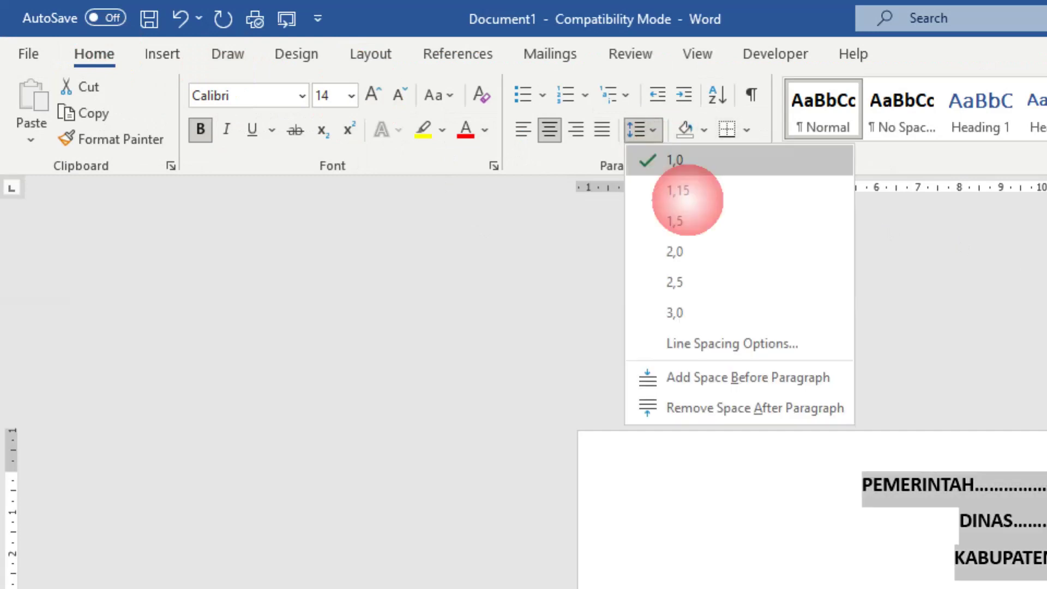
left_click(729, 343)
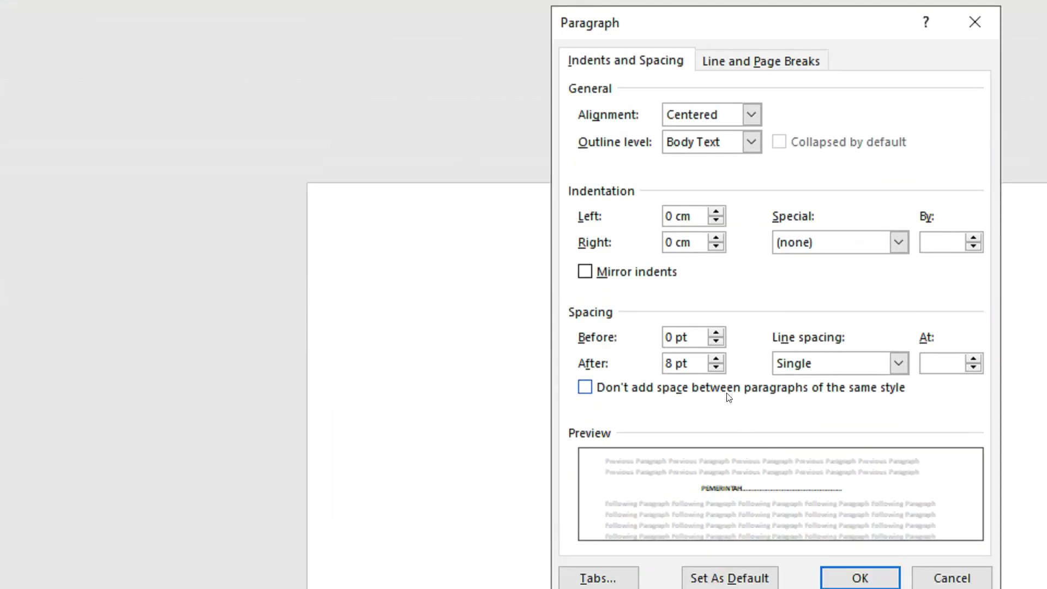
left_click(716, 369)
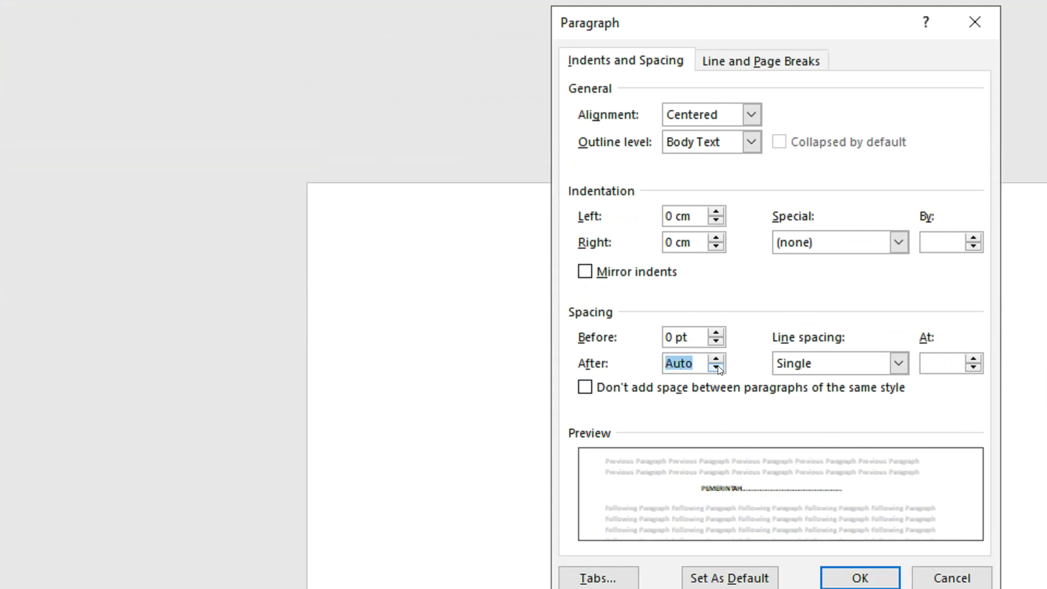
left_click(717, 361)
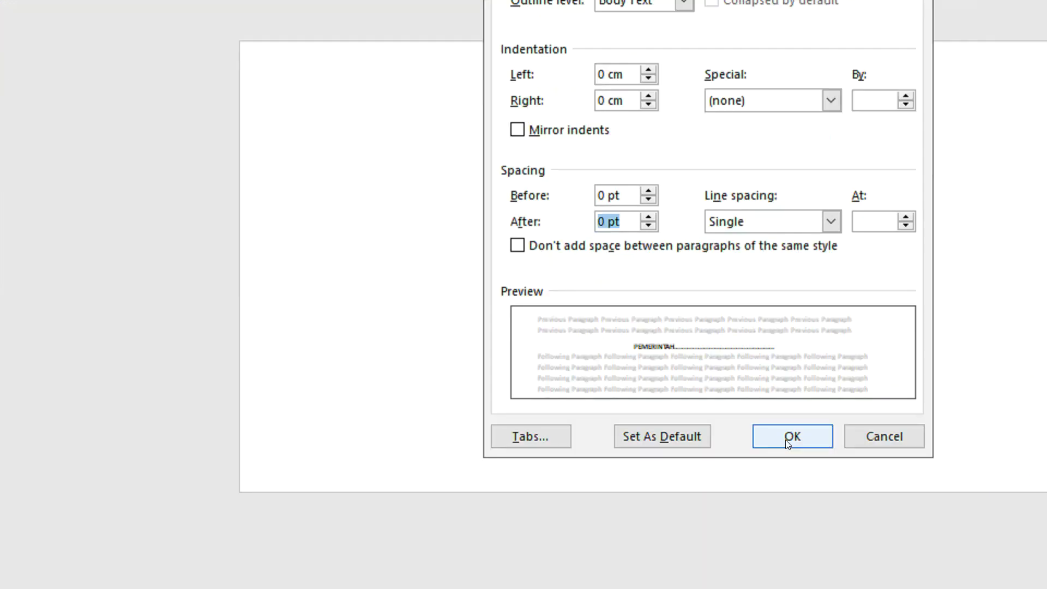
left_click(788, 440)
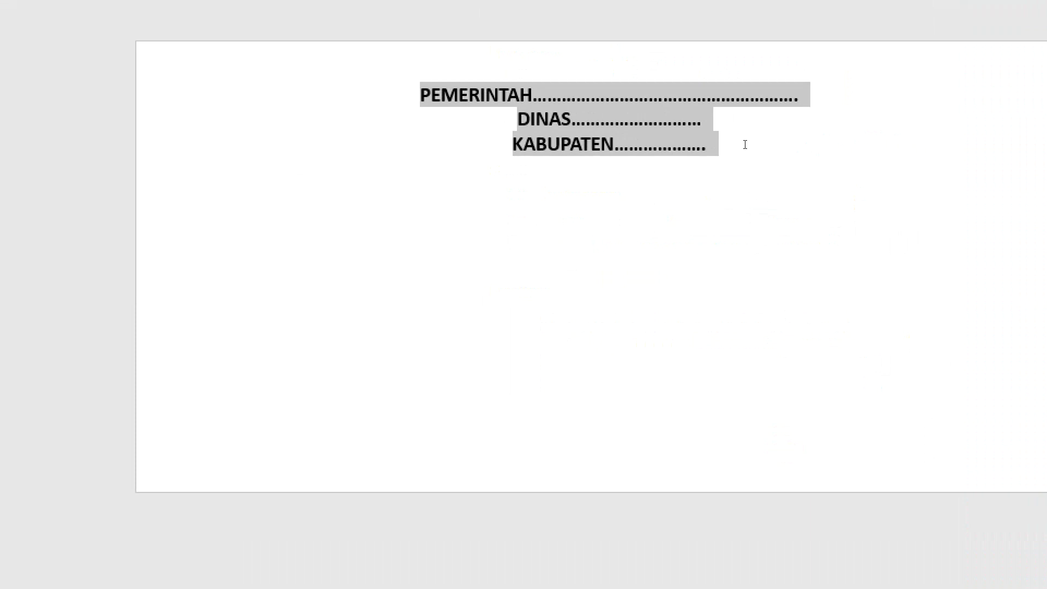
left_click(744, 148)
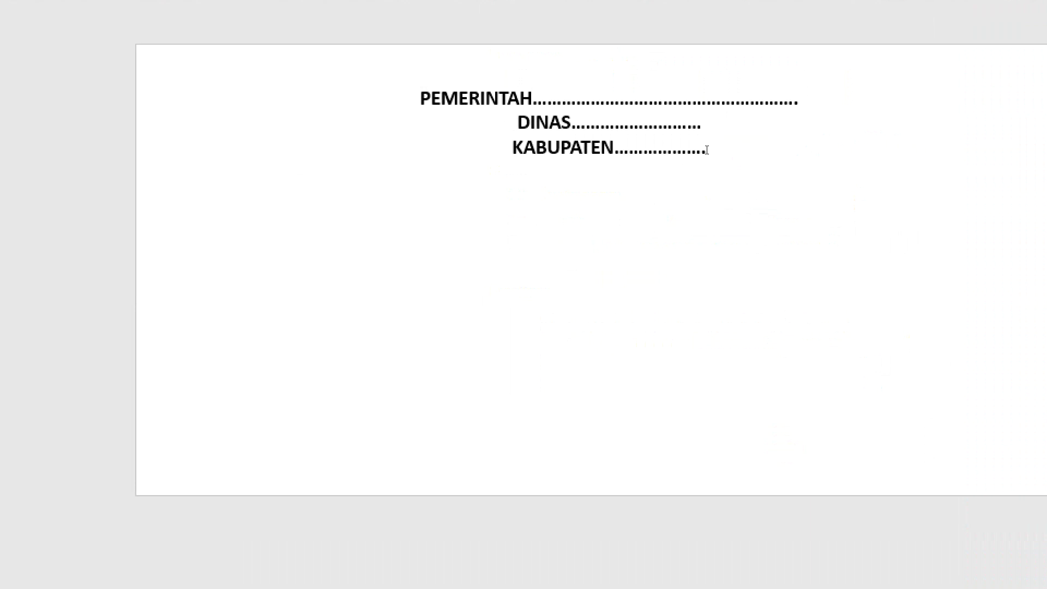
key("Return")
key("Return")
- Add a left-aligned 'Nomor : ....' line with a dotted blank
left_click(214, 114)
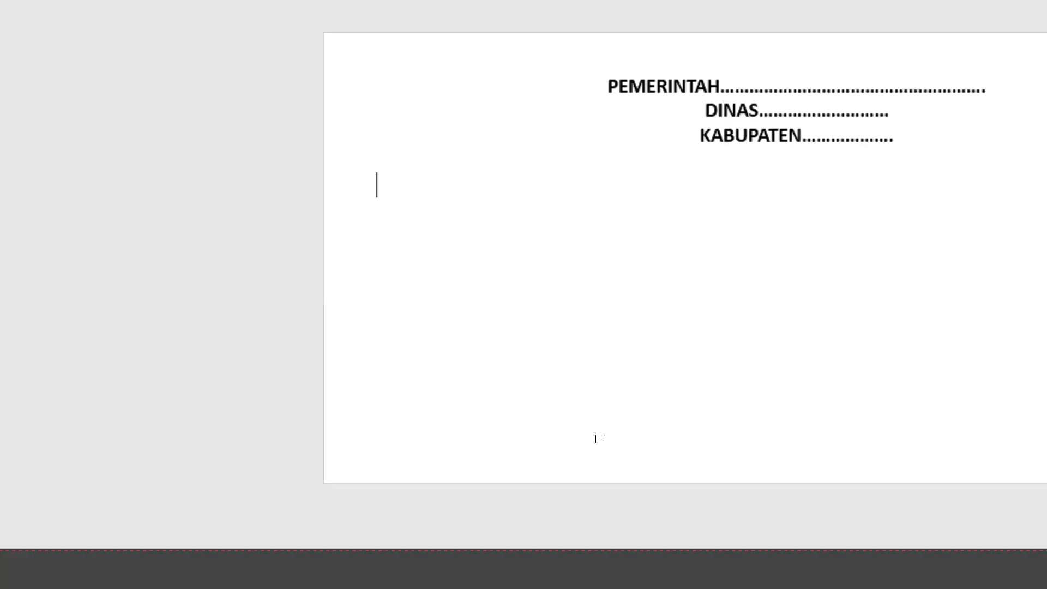
type("Kep")
key("BackSpace")
key("BackSpace")
key("BackSpace")
type("Nomor")
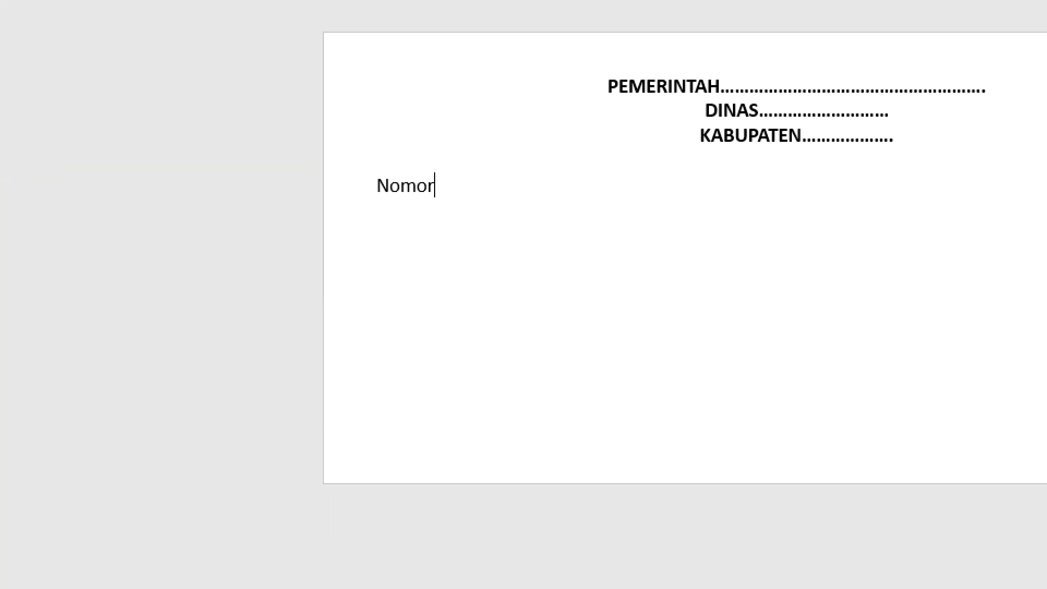
type("  : ")
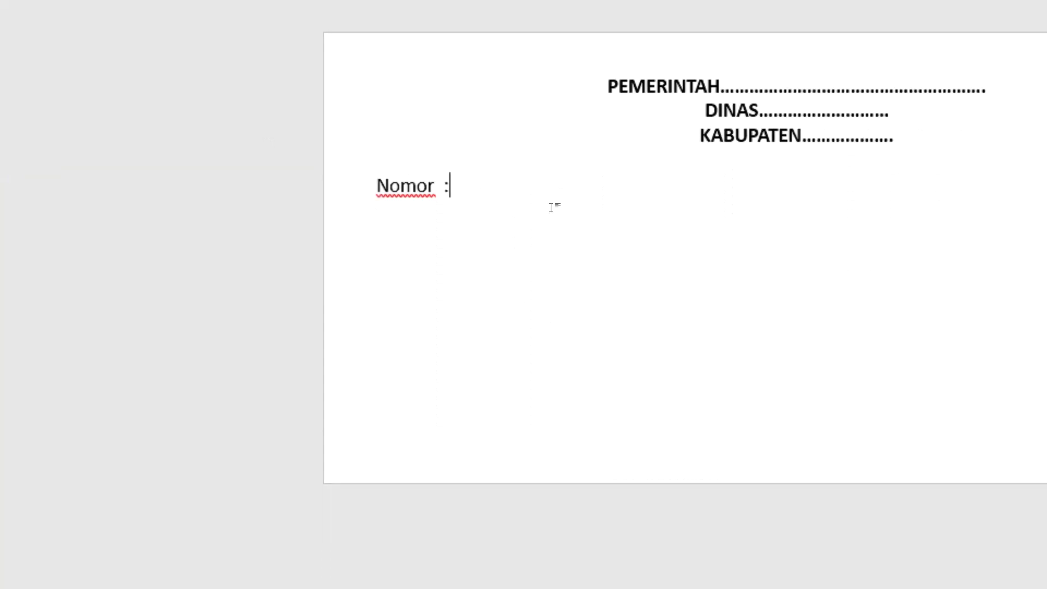
type("....................................")
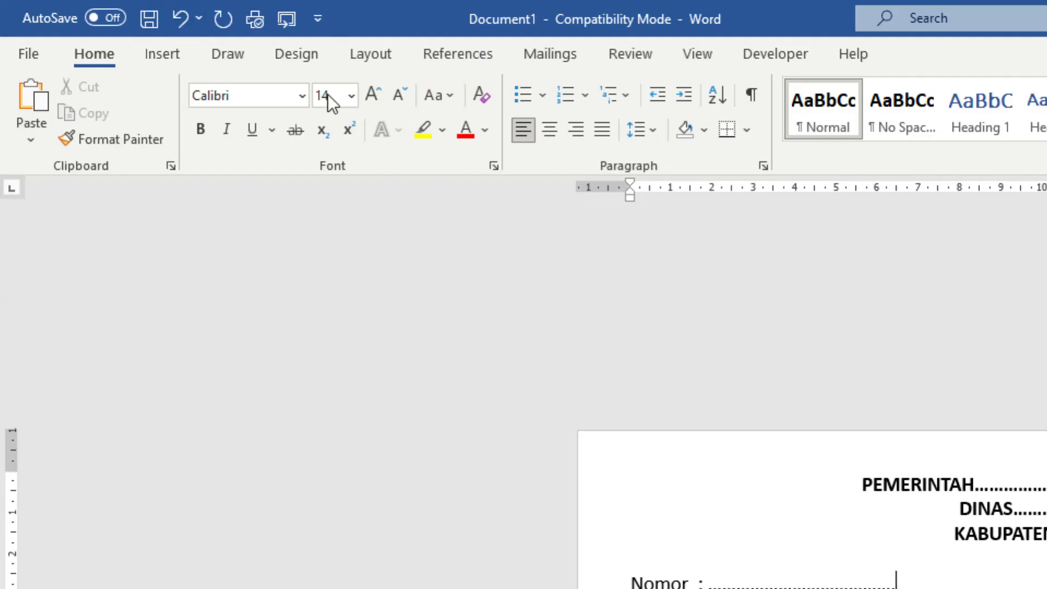
- Draw a rectangle shape across the lower right of the envelope
left_click(162, 53)
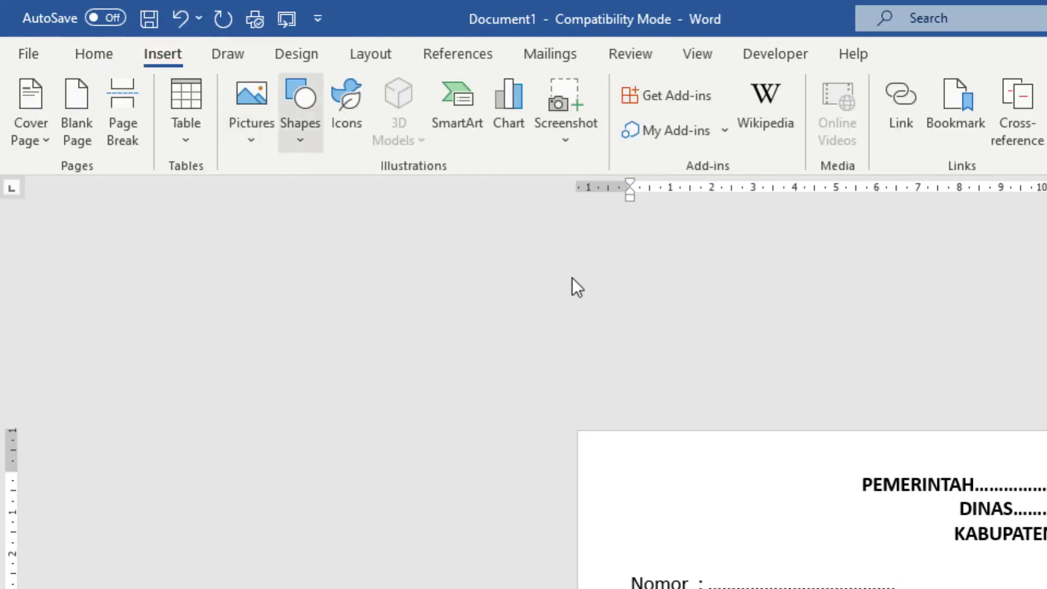
left_click(300, 131)
left_click(364, 202)
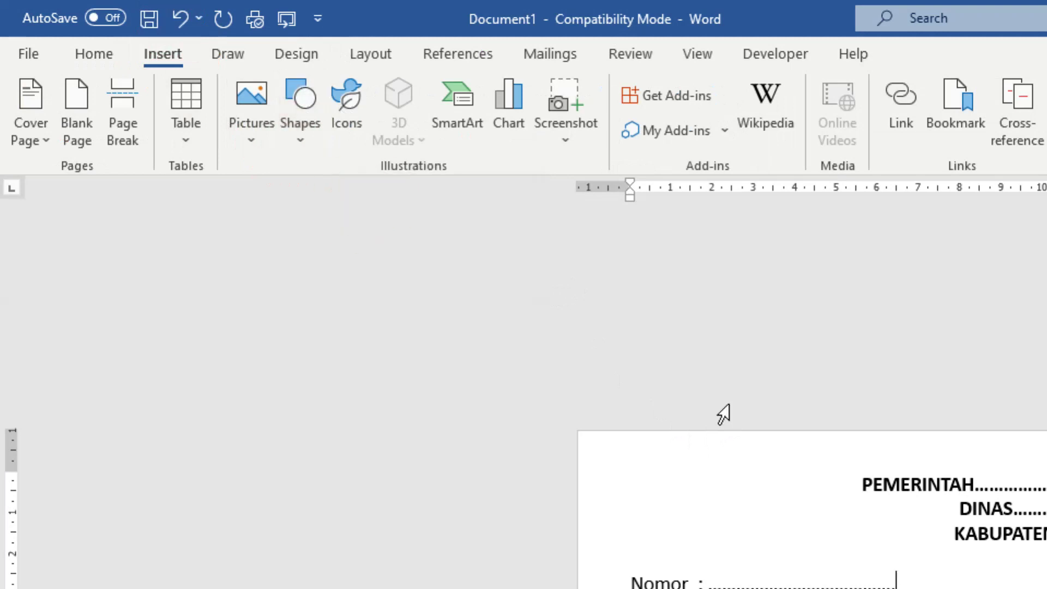
mouse_move(395, 258)
left_mouse_down()
mouse_move(770, 410)
mouse_move(786, 437)
left_mouse_up()
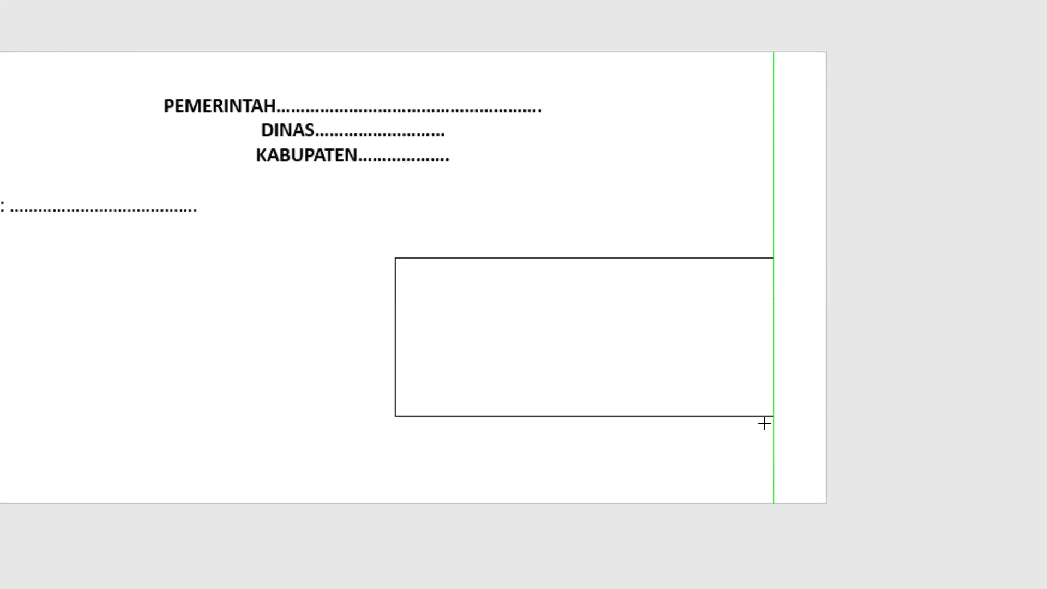
- Add the text 'Kepada Yth,....................' inside the rectangle
right_click(552, 312)
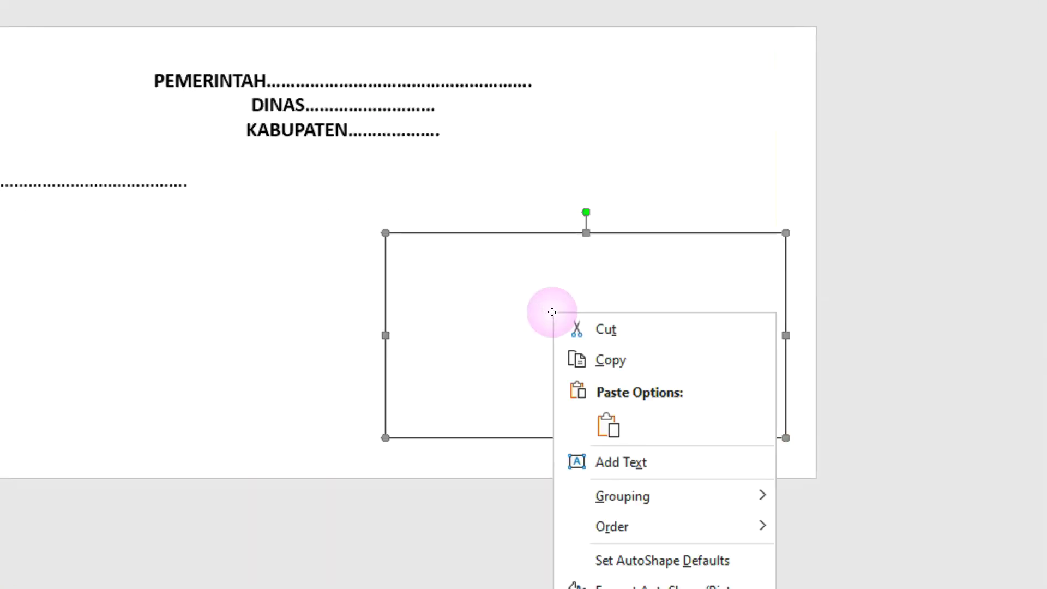
left_click(613, 460)
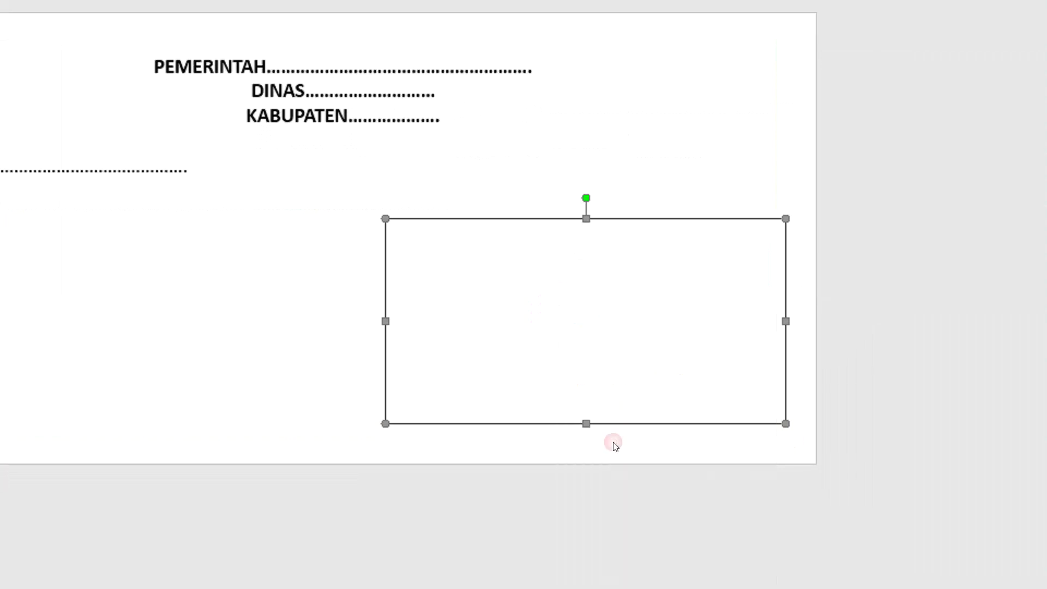
type("Ke")
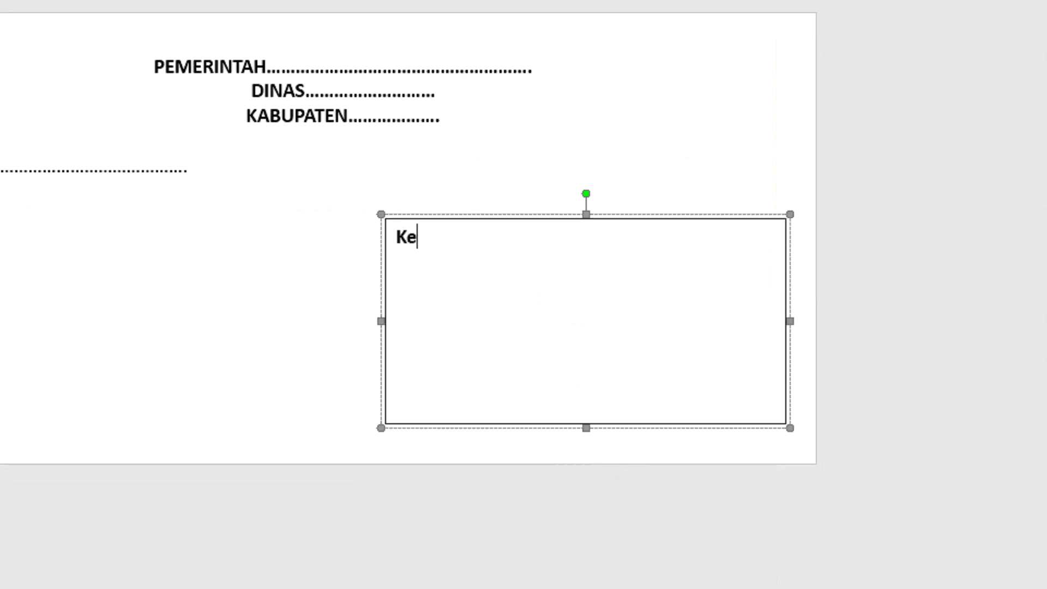
key("BackSpace")
key("BackSpace")
type("Kepla")
key("BackSpace")
key("BackSpace")
type("ada Yth,................")
type("....")
- Add the lines 'di' and 'Tempat' below it in the address box
key("Return")
type("di")
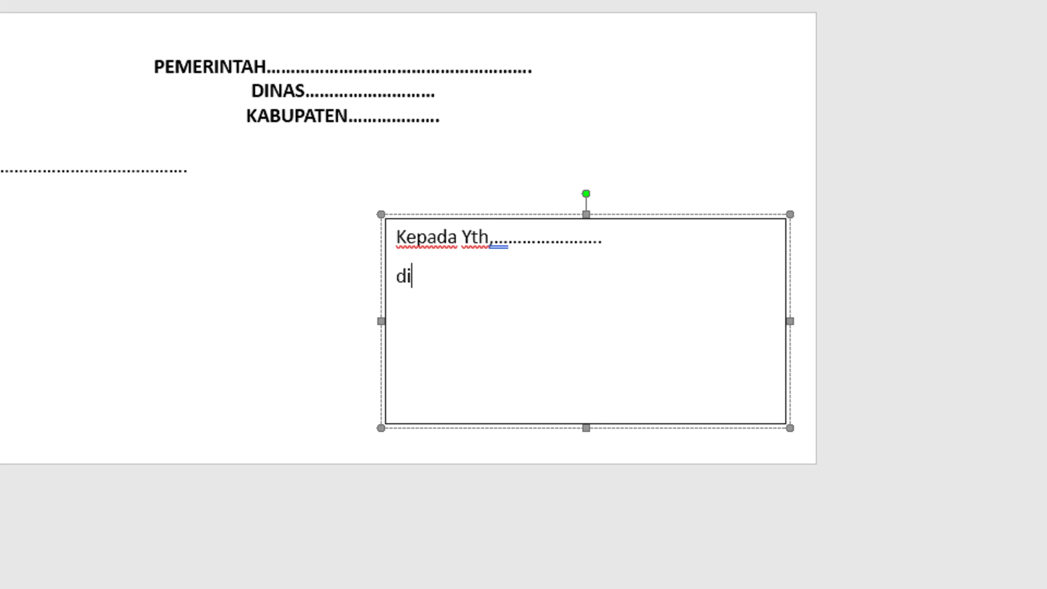
key("Return")
type("Tempat")
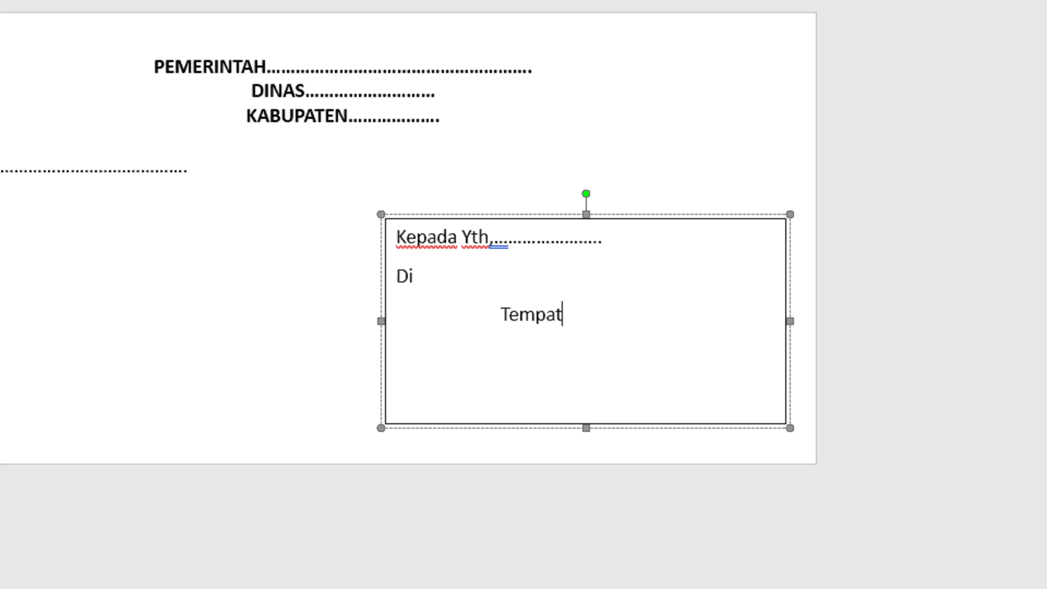
left_click(586, 423)
- Shrink the address box to fit its three lines and move it to the lower right
left_click_drag(586, 424, 587, 349)
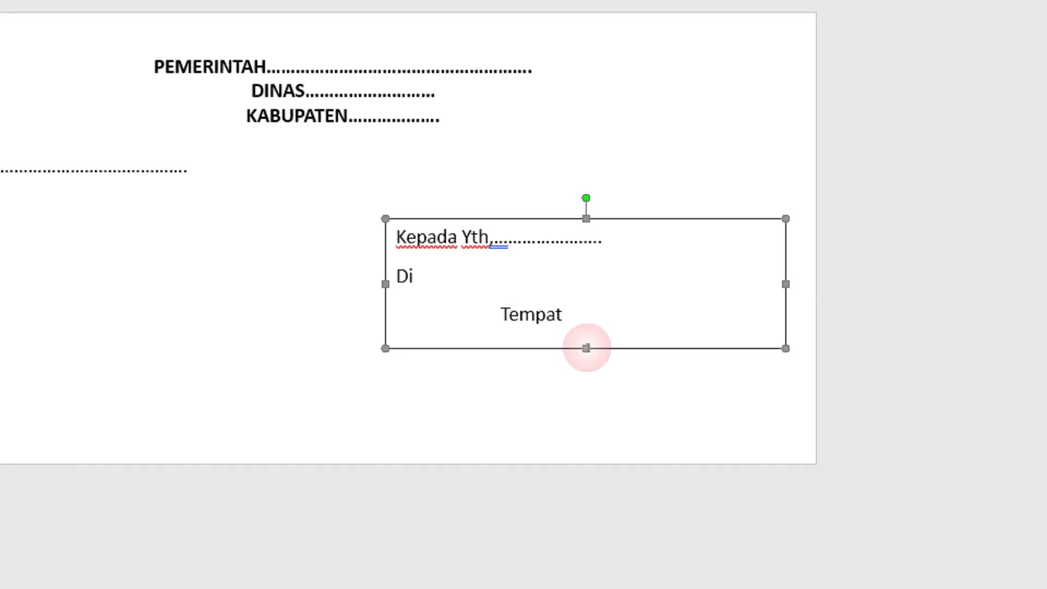
scroll(818, 287, "right", 2)
left_click_drag(721, 282, 632, 284)
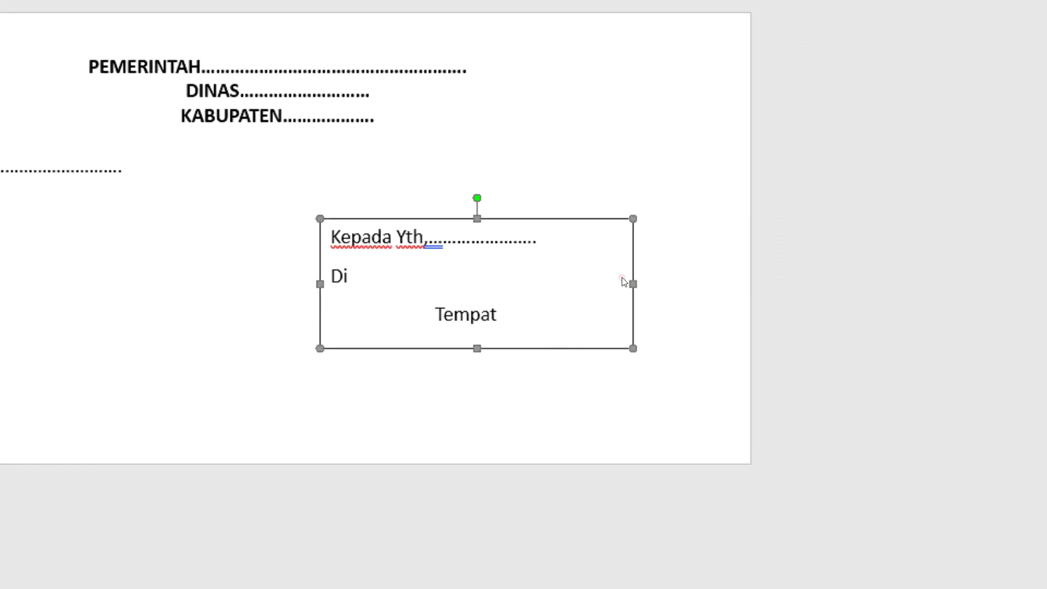
mouse_move(589, 221)
left_mouse_down()
mouse_move(639, 296)
mouse_move(669, 304)
left_mouse_up()
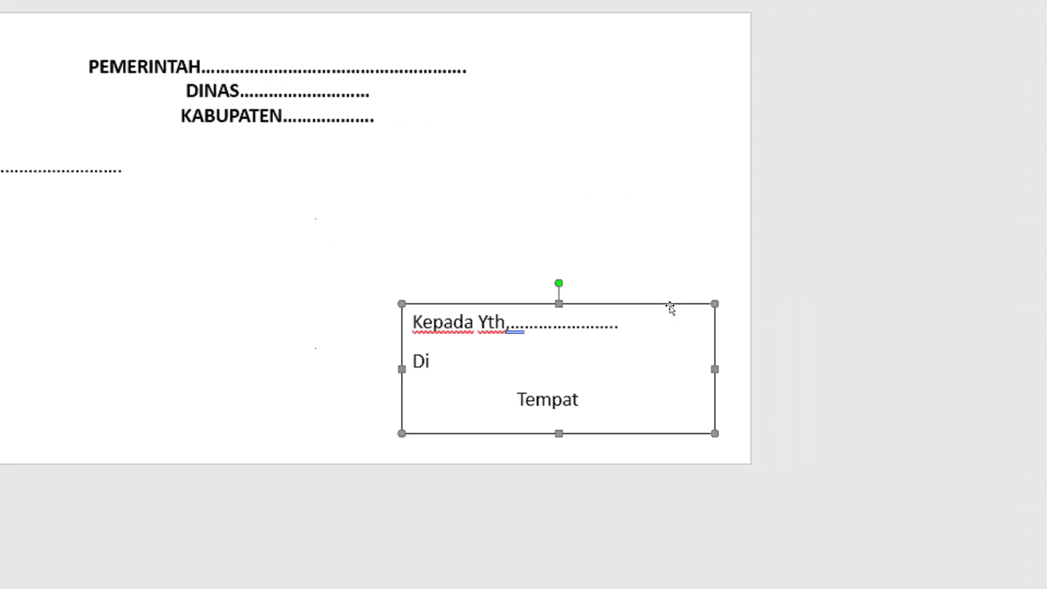
left_click(536, 360)
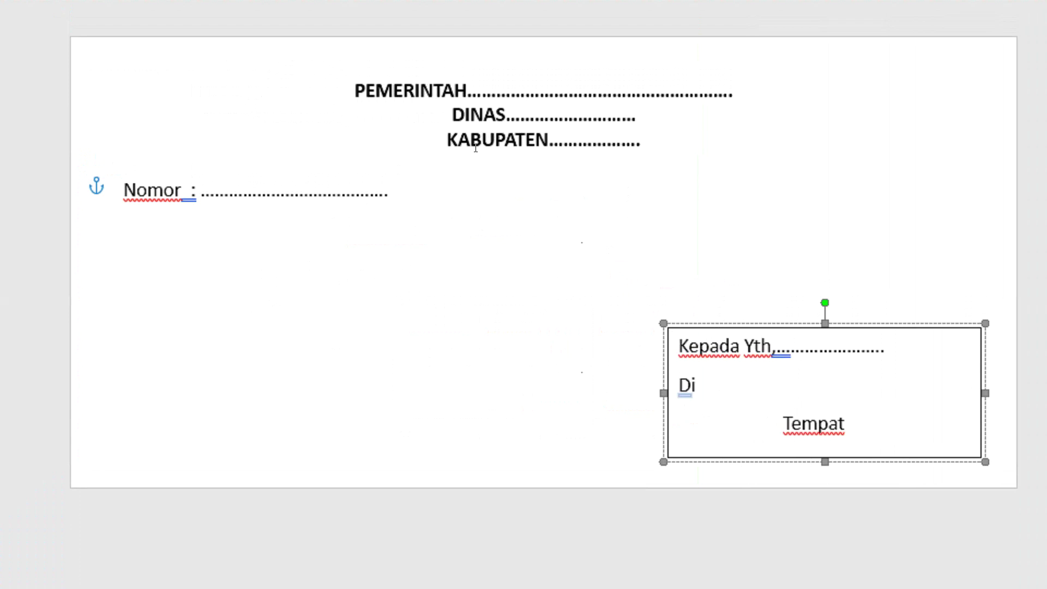
- Add an empty line below the KABUPATEN header and raise the address box slightly
left_click(652, 141)
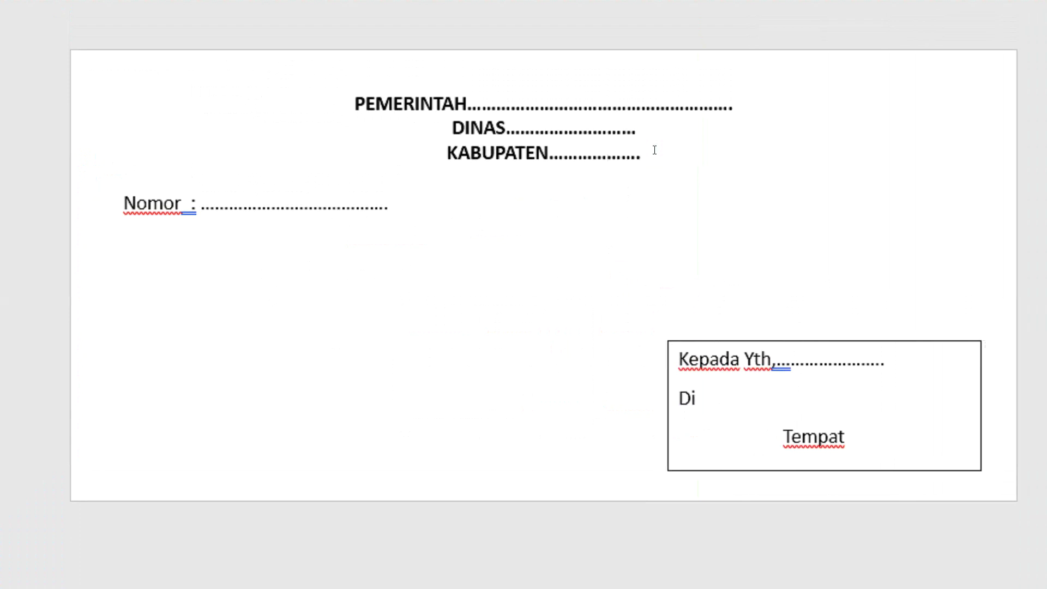
key("Return")
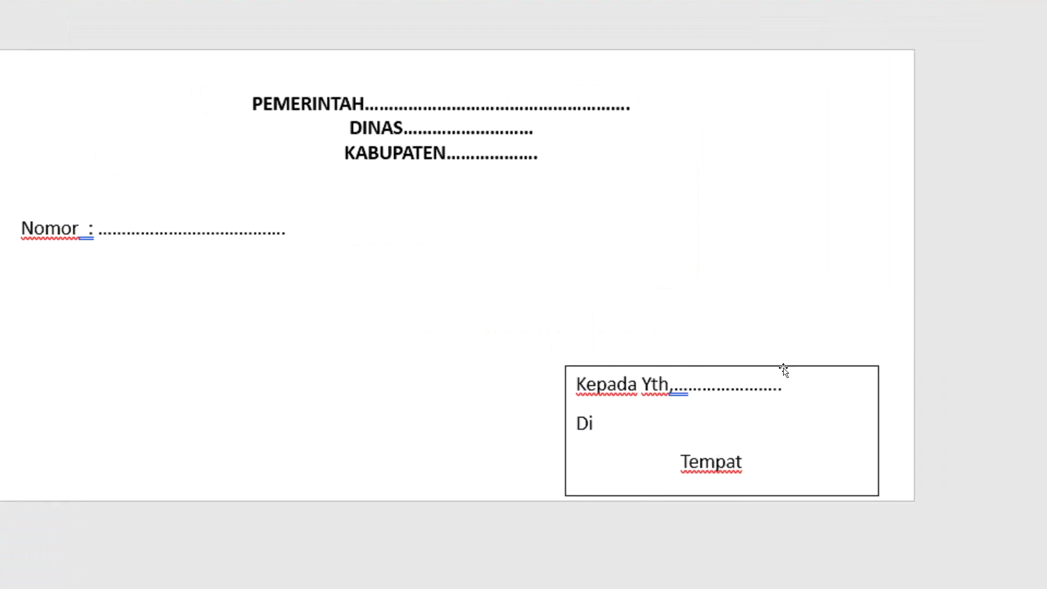
left_click(784, 366)
left_click_drag(782, 352, 787, 329)
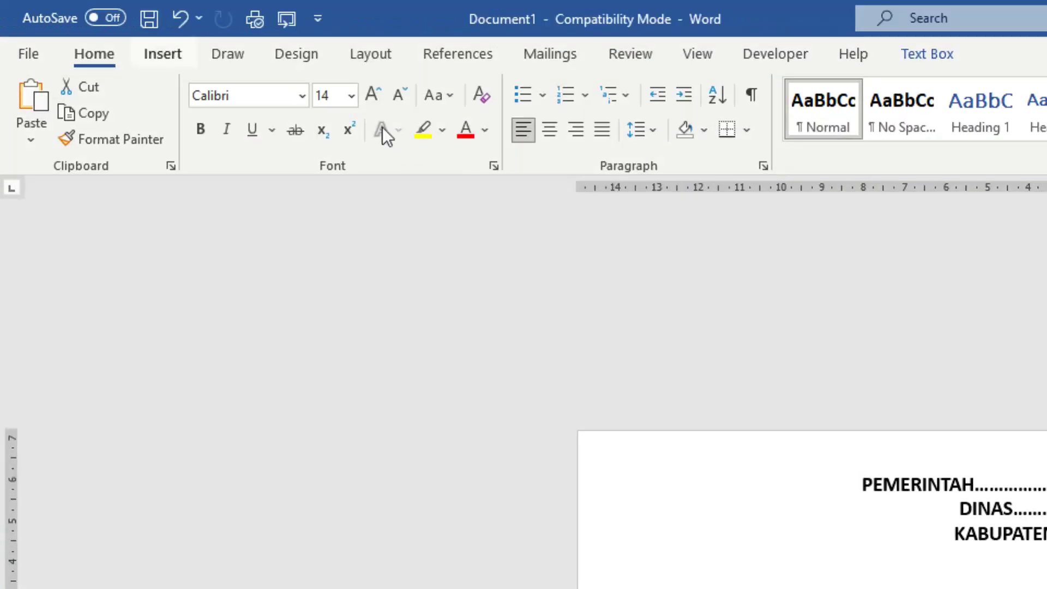
left_click(163, 53)
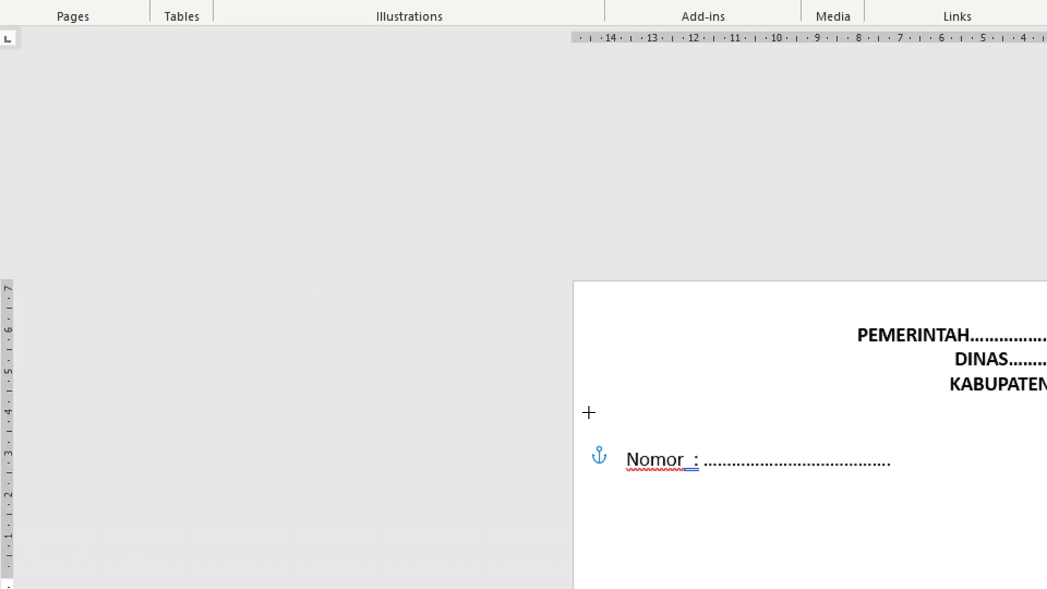
- Draw a level horizontal line under KABUPATEN, extending it to the right margin
mouse_move(465, 413)
left_mouse_down()
mouse_move(892, 426)
mouse_move(785, 420)
mouse_move(786, 410)
left_mouse_up()
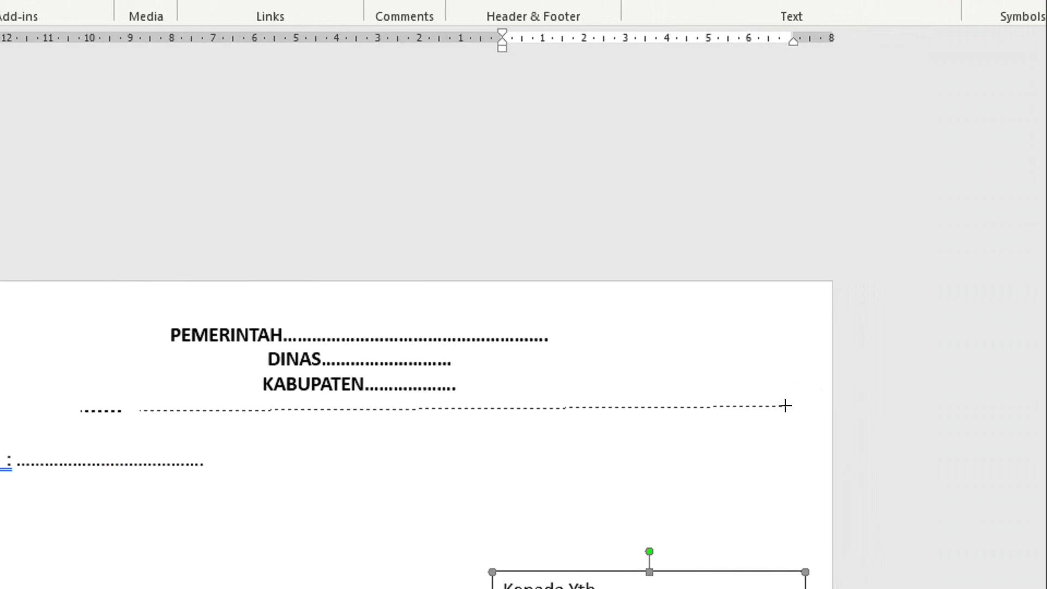
left_click_drag(785, 410, 785, 408)
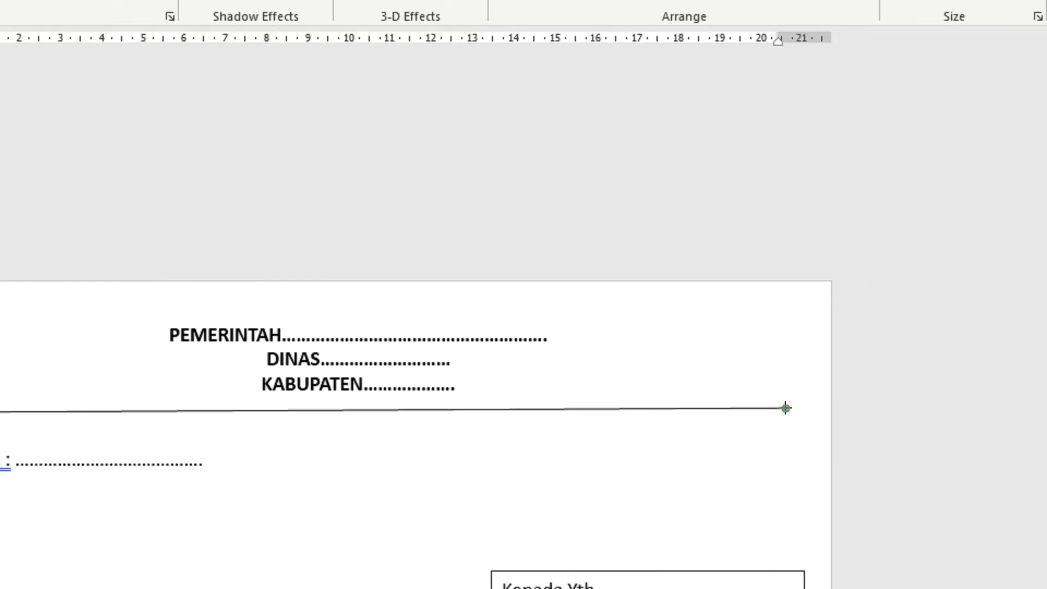
left_click_drag(549, 355, 577, 354)
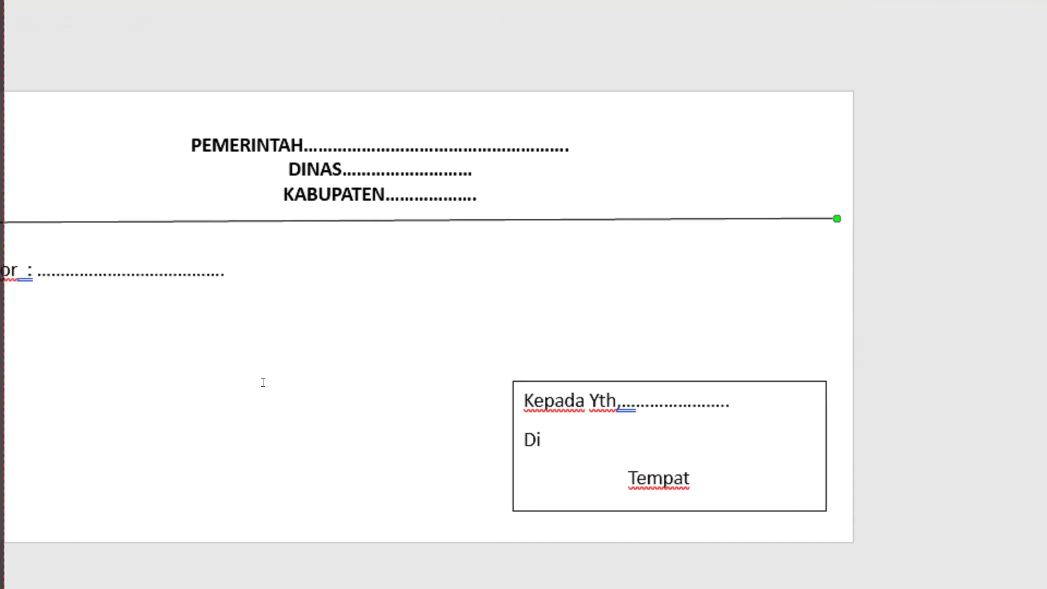
- Duplicate the rule right beneath itself and make the lower line 2¼ pt thick
key("Left")
key("Left")
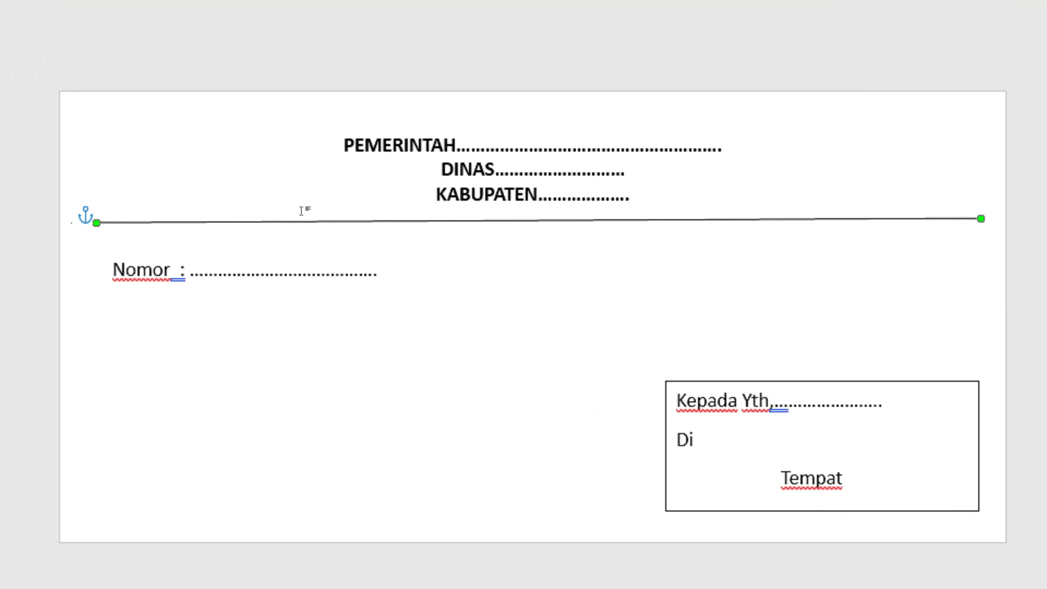
key("ctrl+v")
left_click_drag(353, 241, 342, 227)
key("Left")
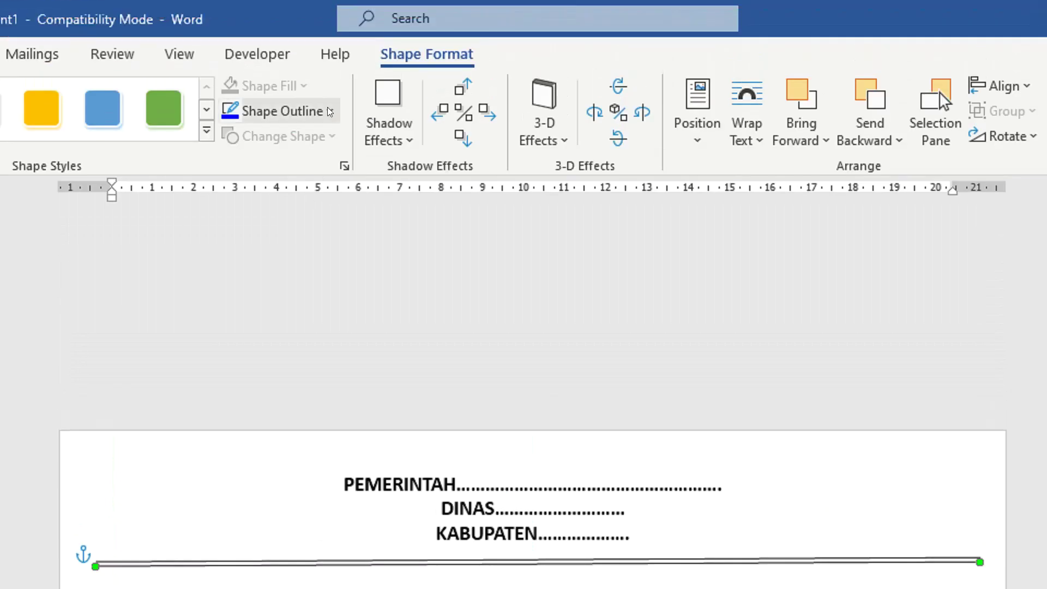
left_click(280, 111)
mouse_move(282, 279)
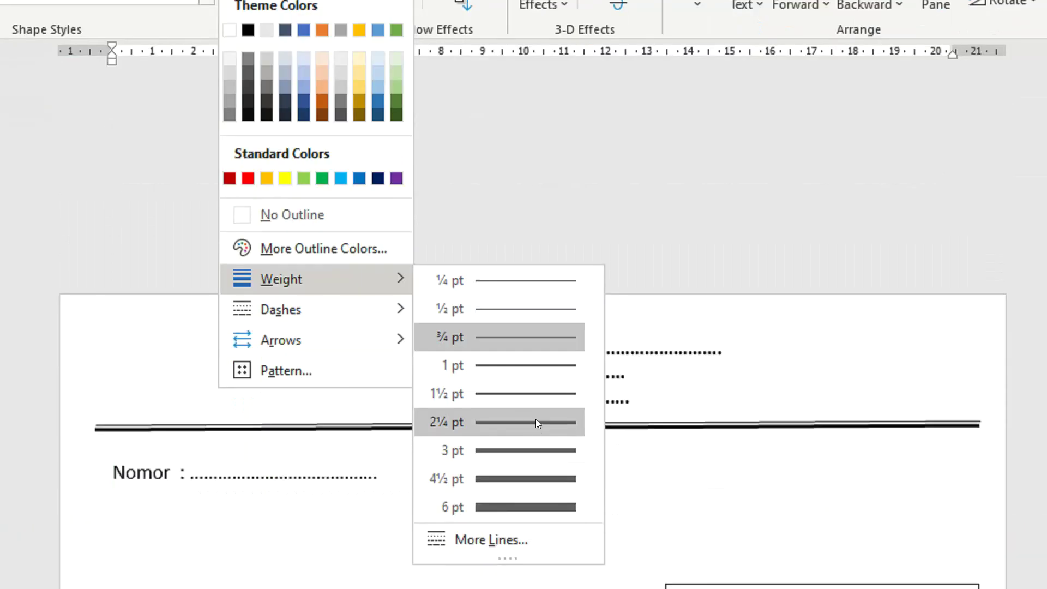
left_click(540, 558)
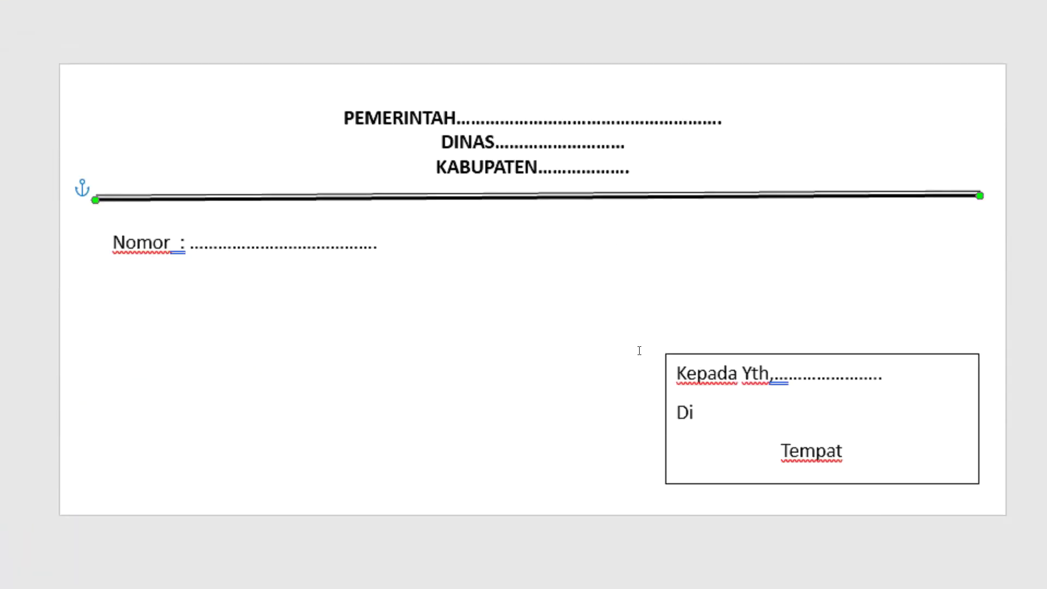
left_click(538, 249)
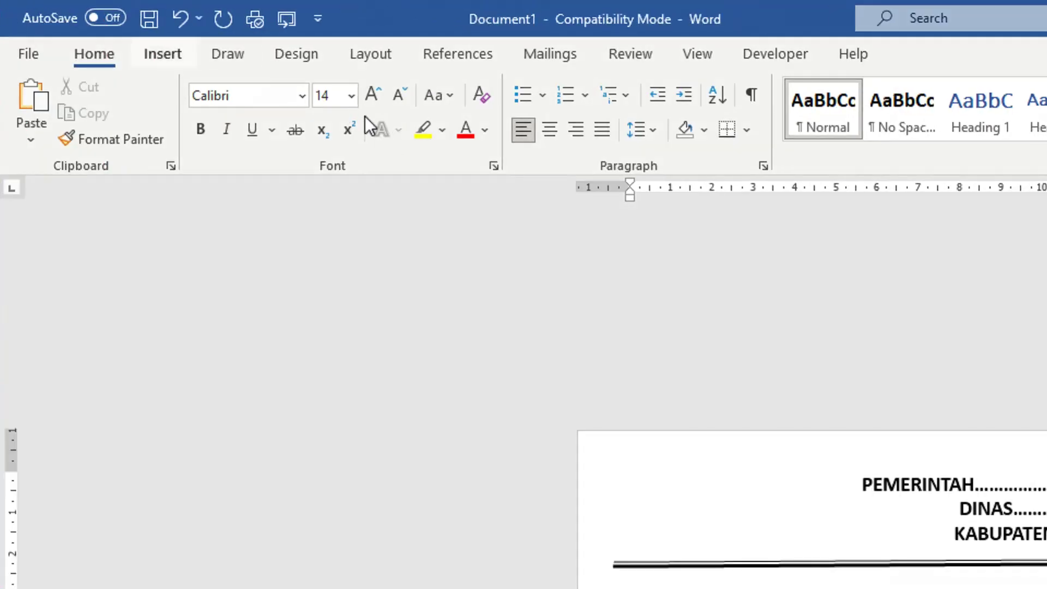
- Draw a pentagon at the top left of the header, enlarging it and shifting it left
left_click(163, 53)
left_click(301, 109)
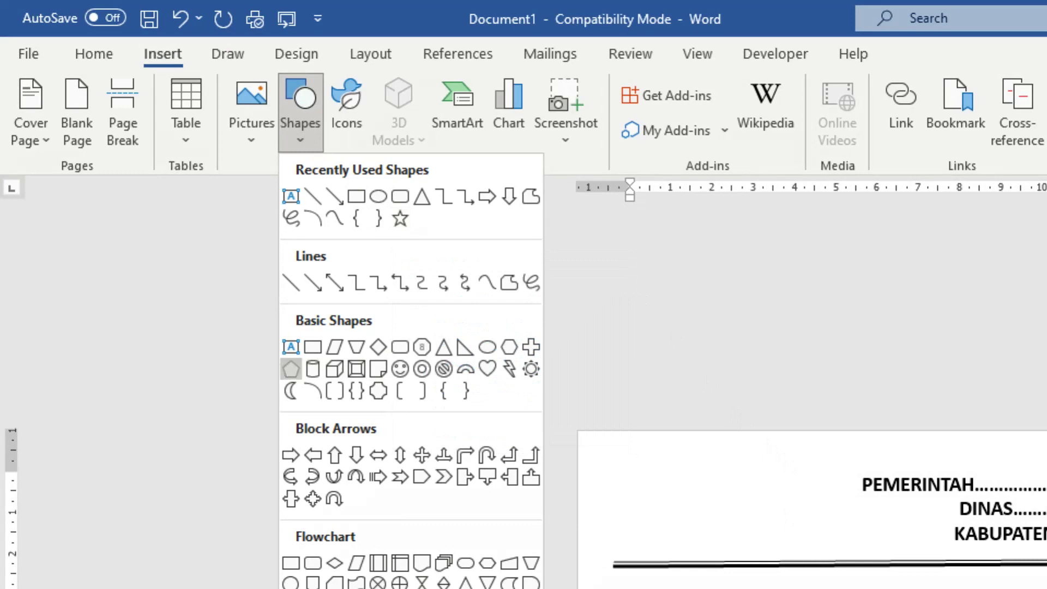
left_click(291, 369)
mouse_move(261, 147)
left_mouse_down()
mouse_move(333, 222)
mouse_move(365, 232)
left_mouse_up()
left_click_drag(323, 202, 274, 196)
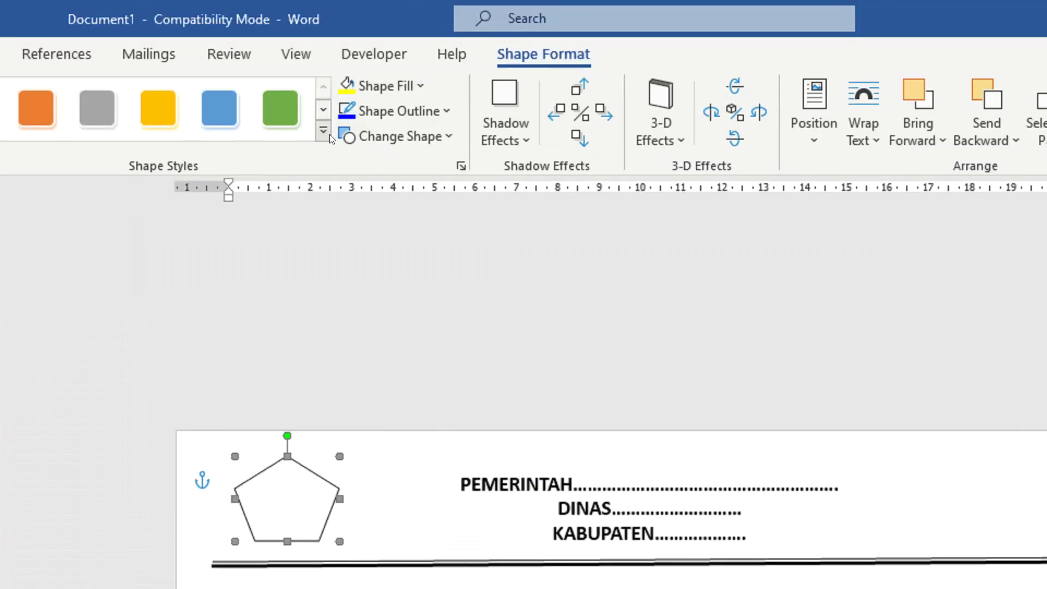
left_click(322, 134)
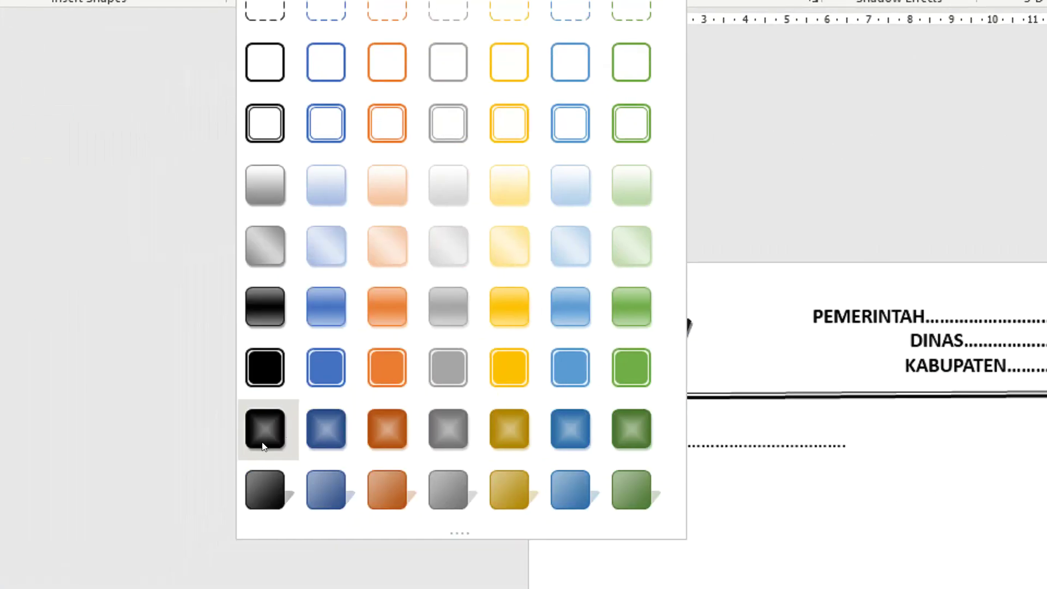
- Apply the black radial-gradient shape style preset to the selected pentagon
left_click(15, 582)
left_click(823, 391)
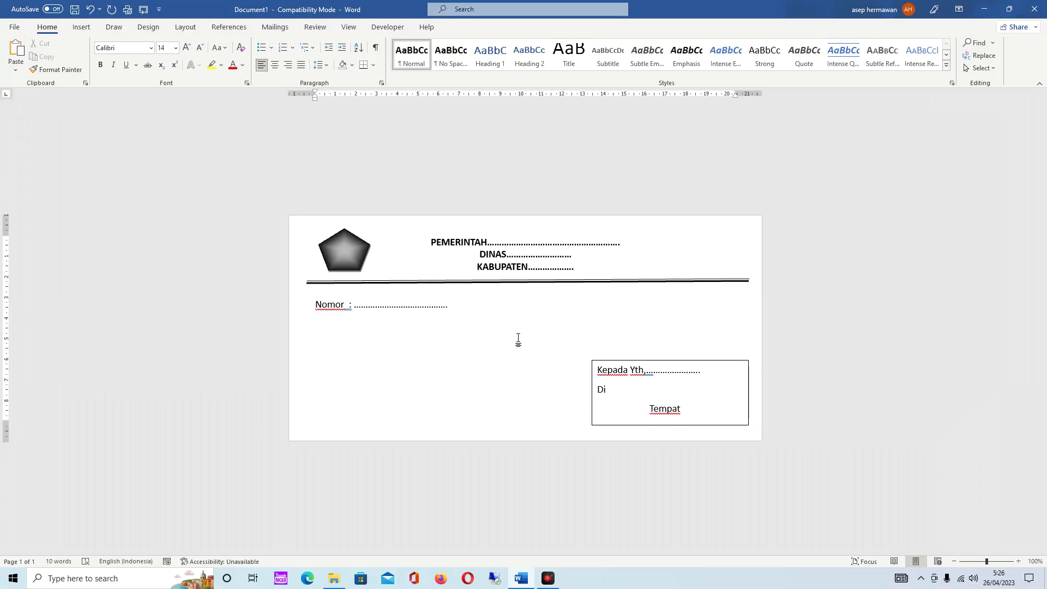
- Stretch the pentagon's bottom edge down and nudge it up beside the three header lines
scroll(518, 340, "up", 5, "ctrl")
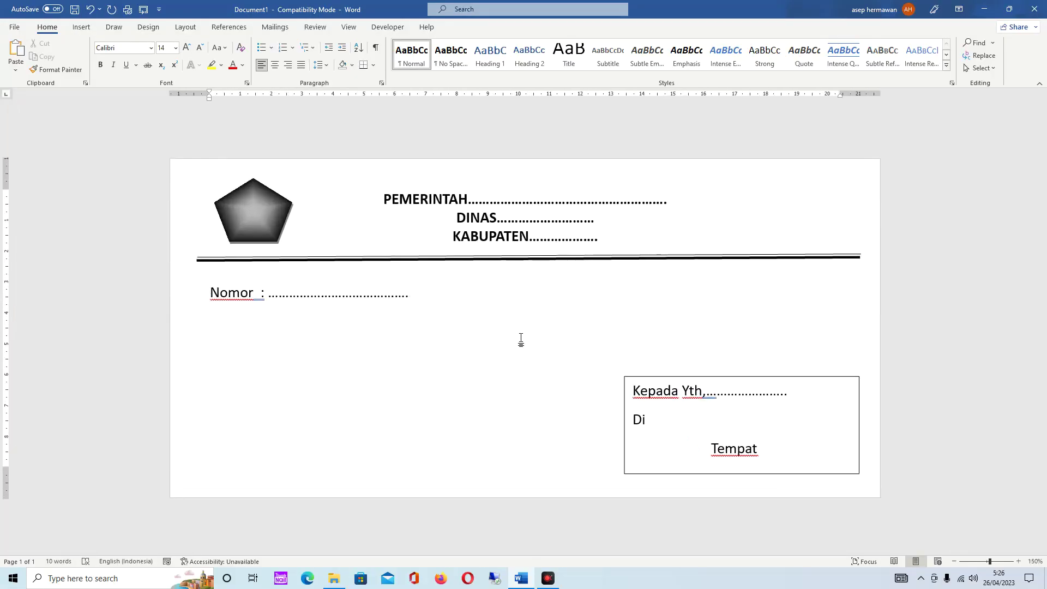
scroll(520, 339, "up", 1, "ctrl")
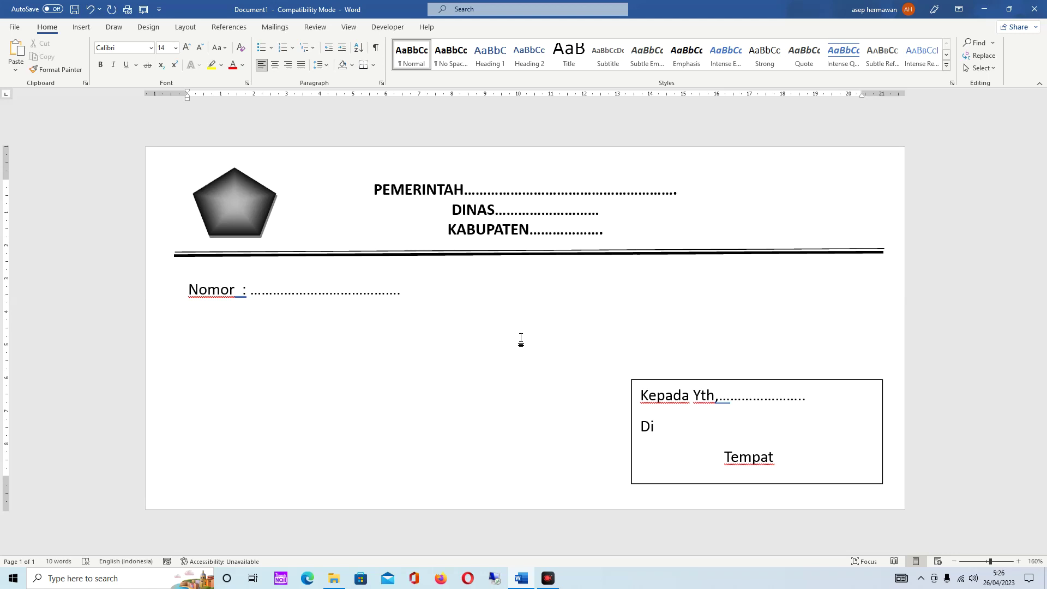
left_click(233, 201)
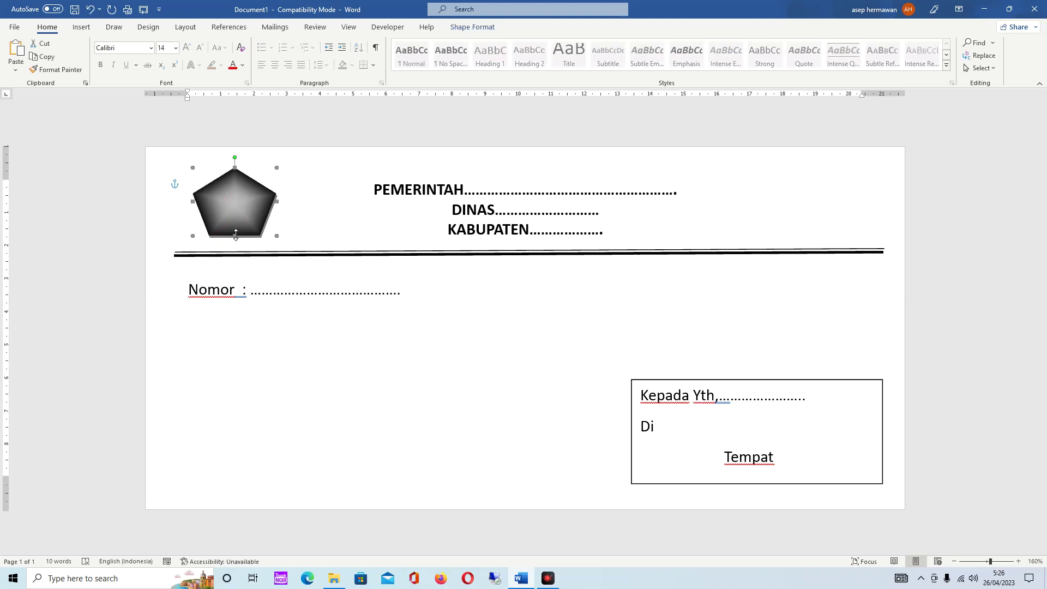
left_click_drag(234, 237, 235, 247)
left_click_drag(243, 210, 244, 201)
left_click(436, 379)
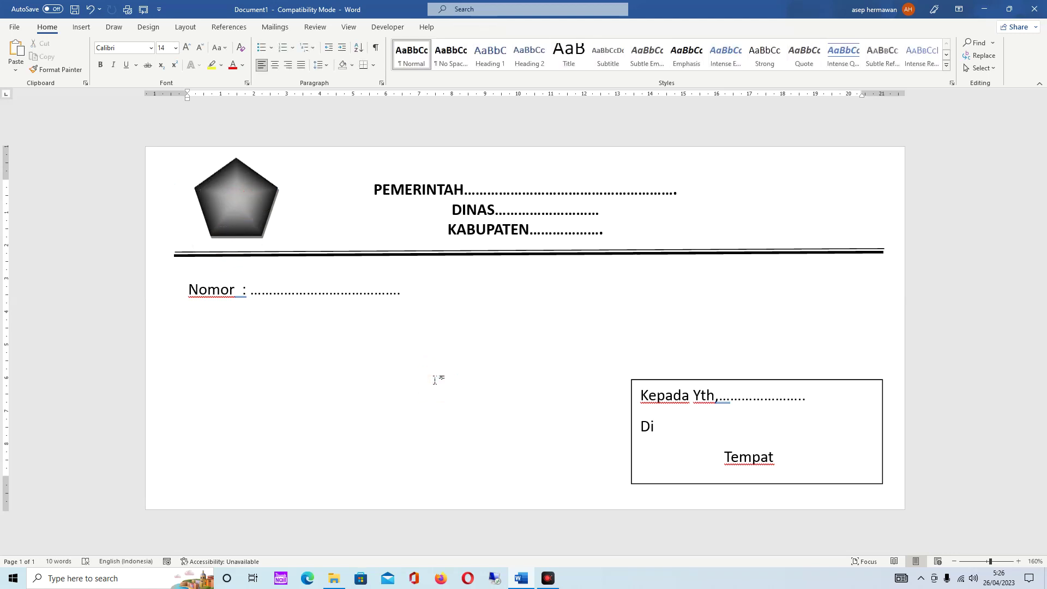